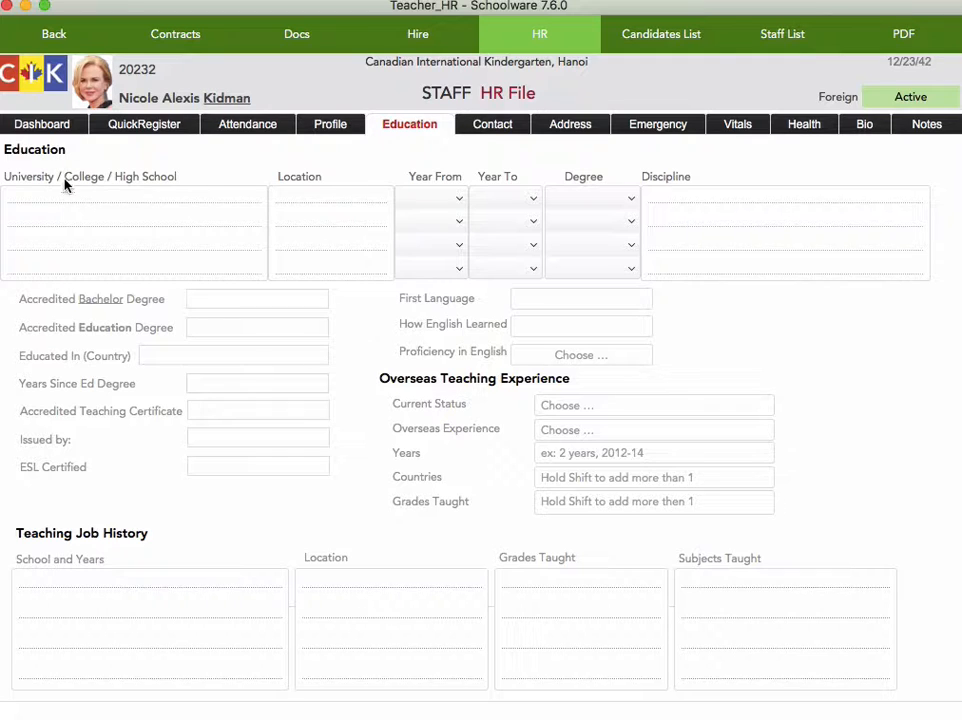
Enter University of British Columbia with location Vancouver Bc in the first row of the education table.
click(83, 197)
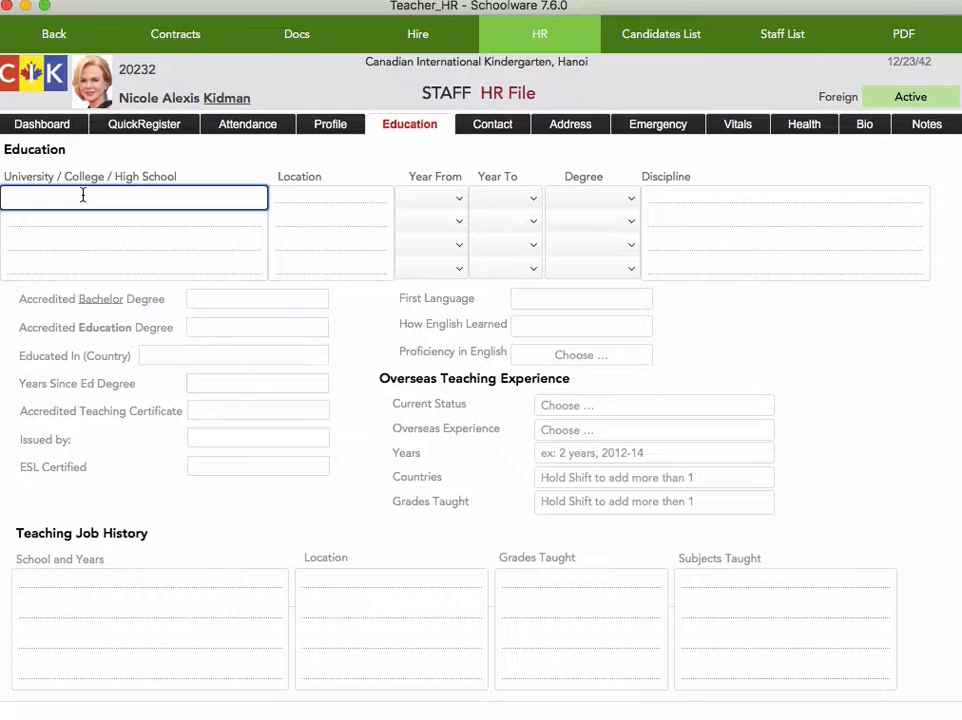
text(University of British Columbia)
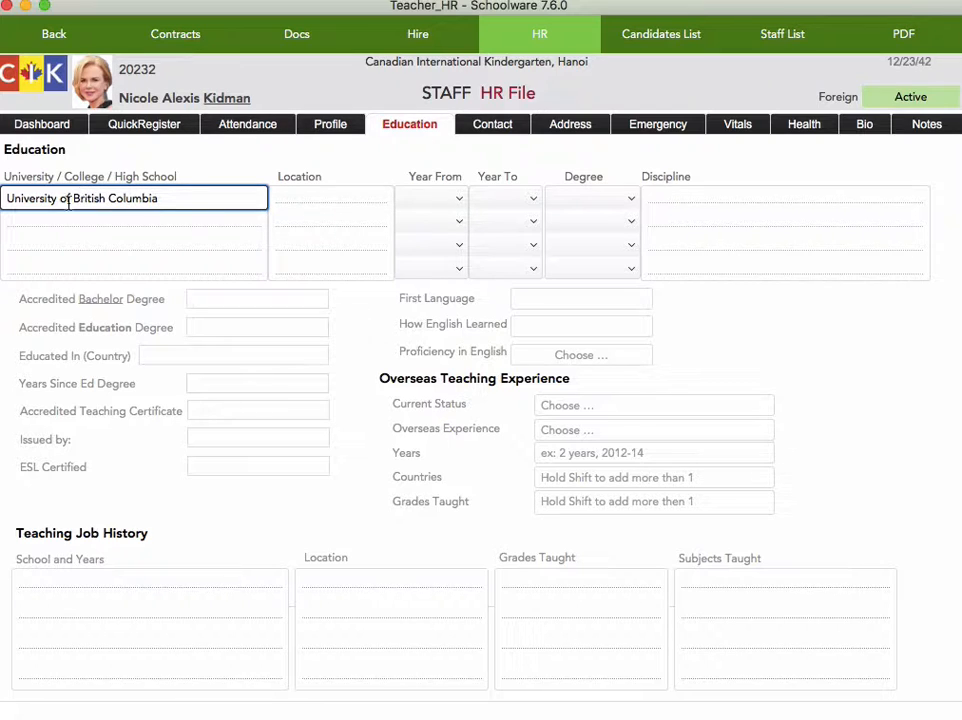
click(299, 195)
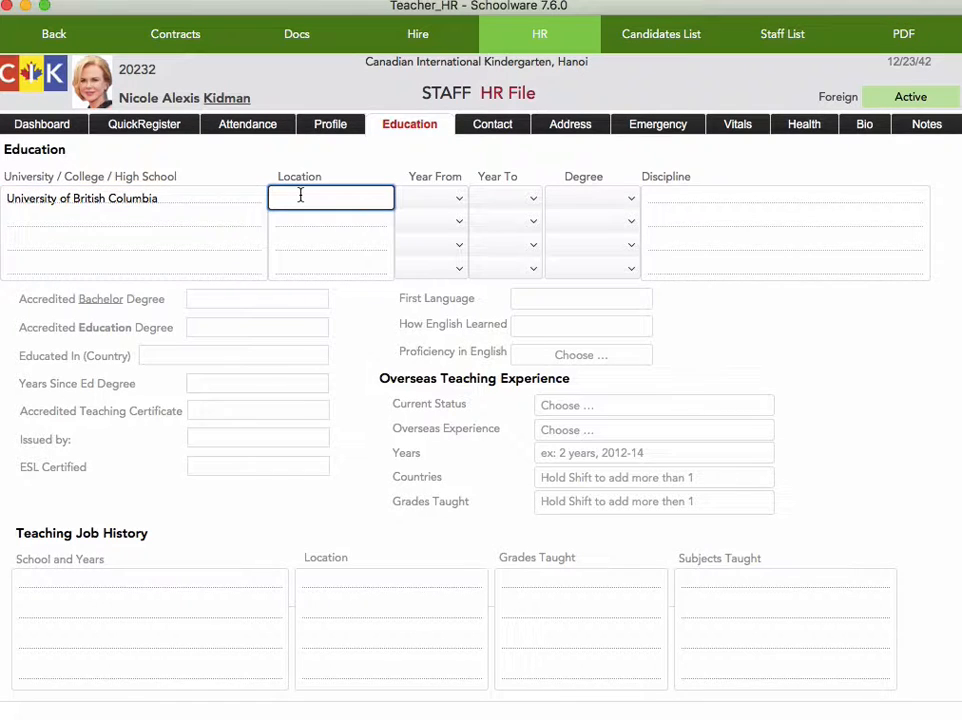
text(Vancouver BC)
Set the first education row's attendance years from 2011 to 2015.
click(444, 199)
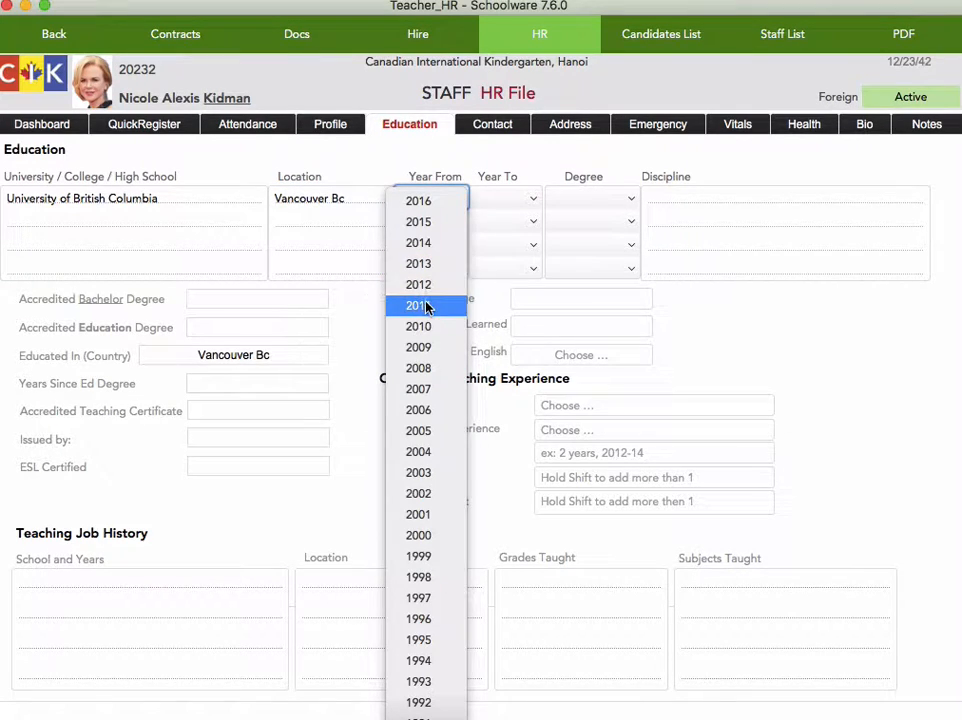
key(Return)
click(513, 200)
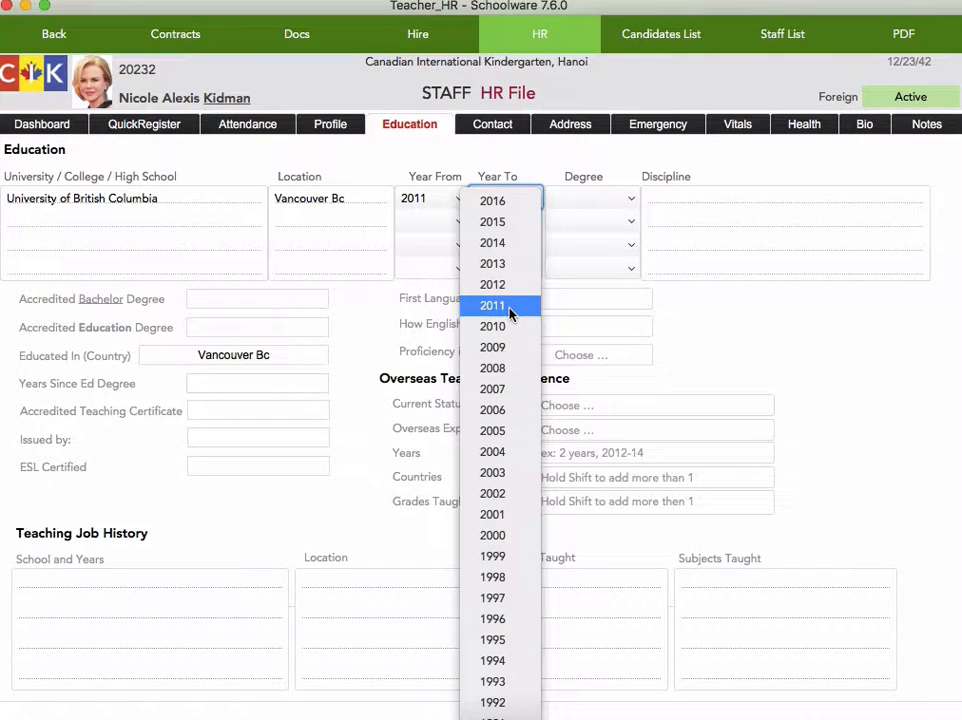
click(507, 230)
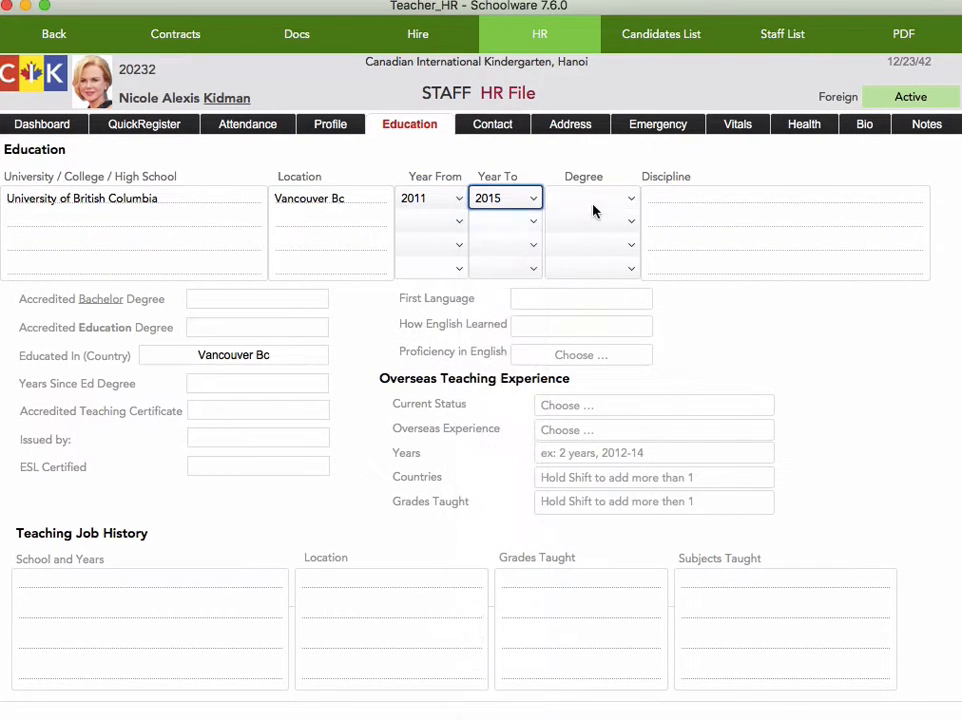
Set the first education row's degree to BA and enter English, Anthropology as the discipline.
click(600, 200)
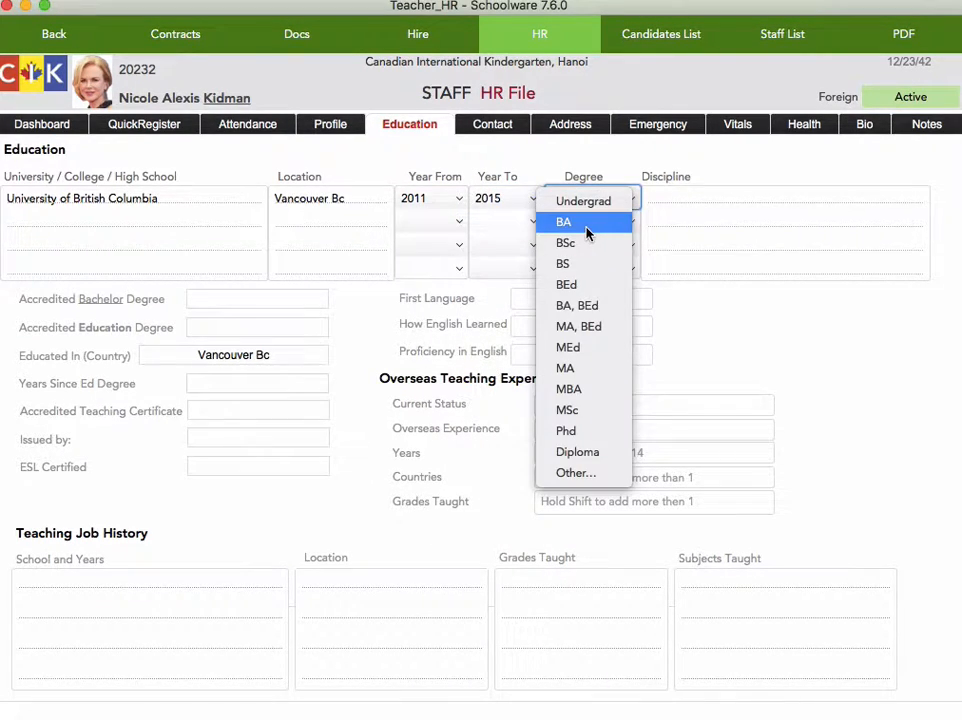
click(590, 222)
click(698, 193)
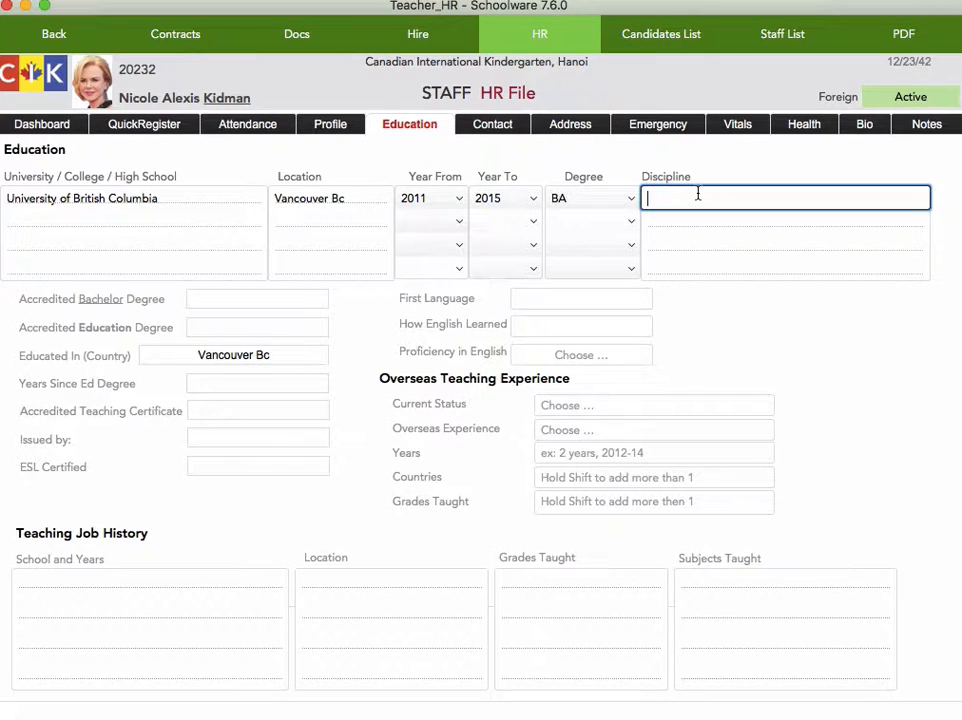
text(English, A)
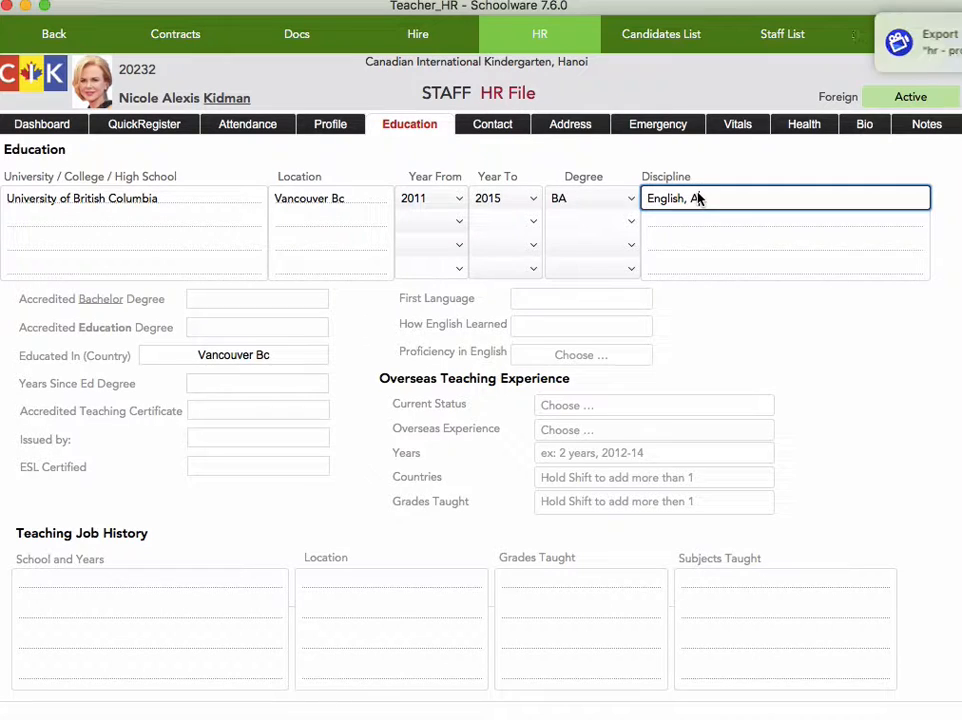
text(nthropol)
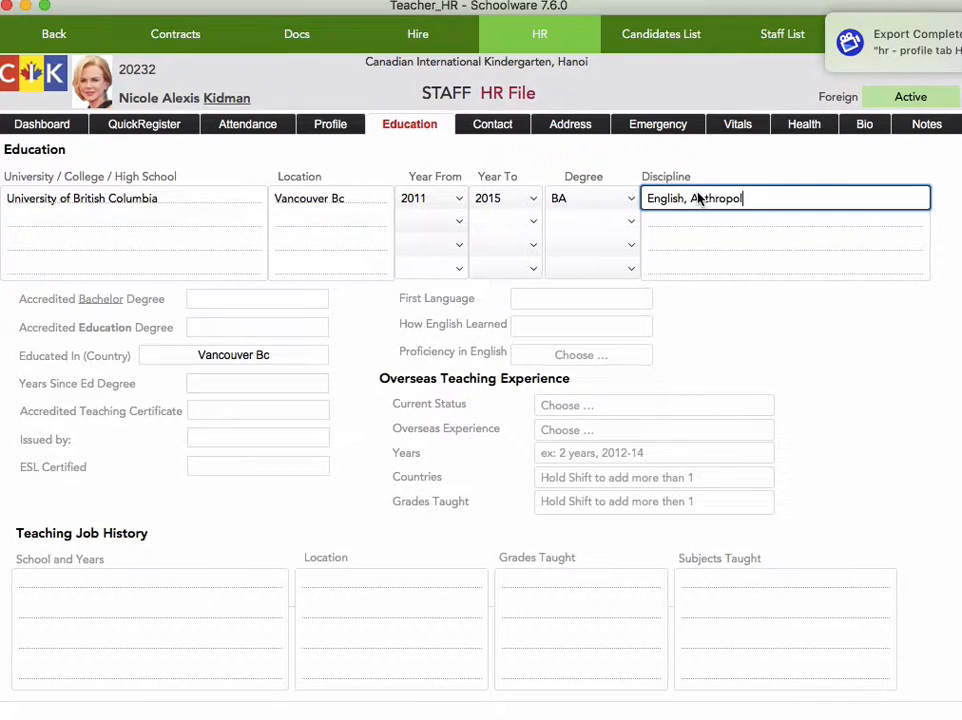
text(ogy)
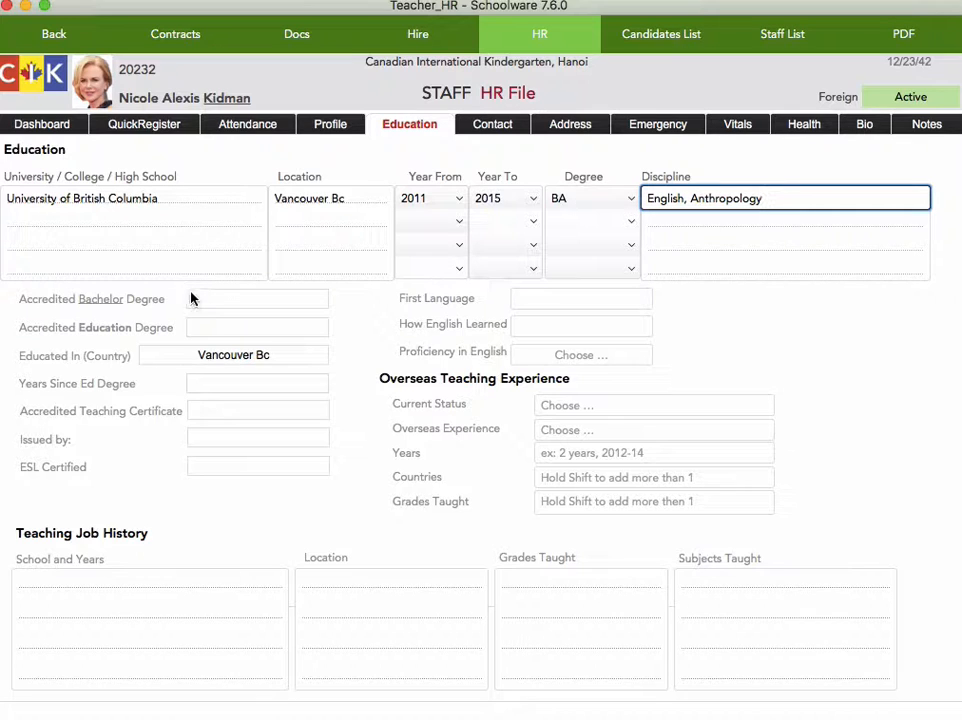
Set Accredited Bachelor Degree to Yes and Accredited Education Degree to No.
click(225, 299)
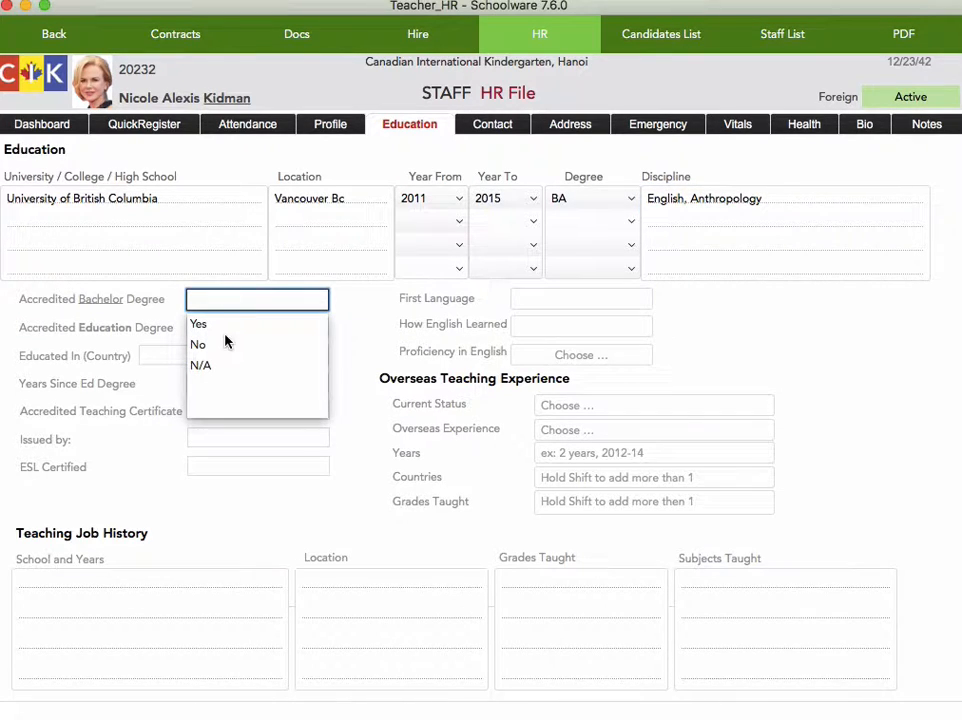
click(22, 305)
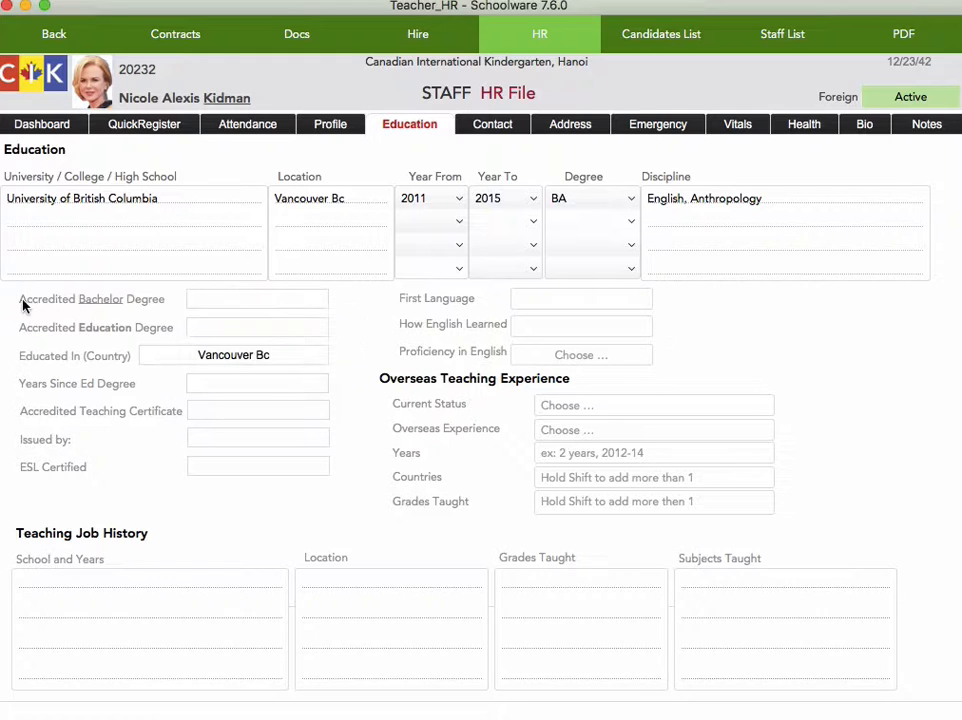
click(240, 300)
click(212, 326)
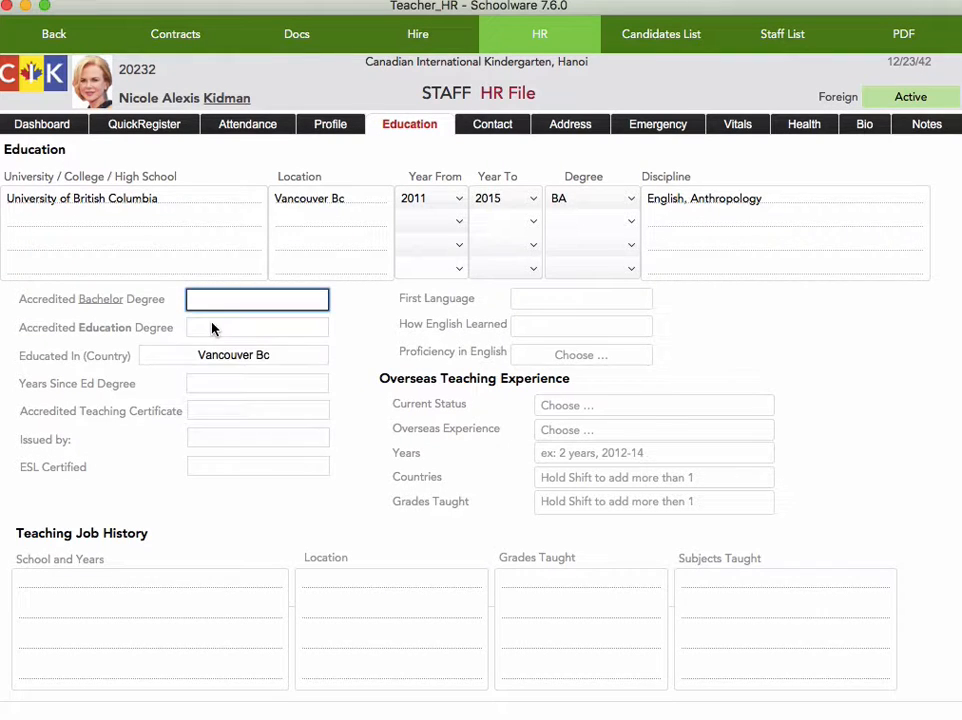
click(238, 331)
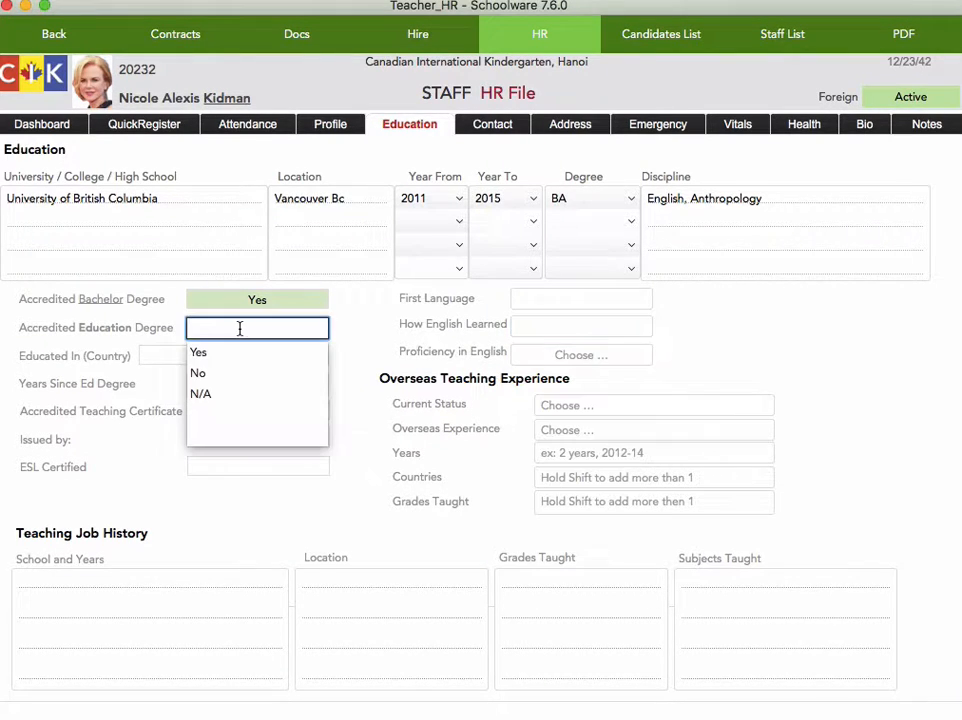
click(204, 372)
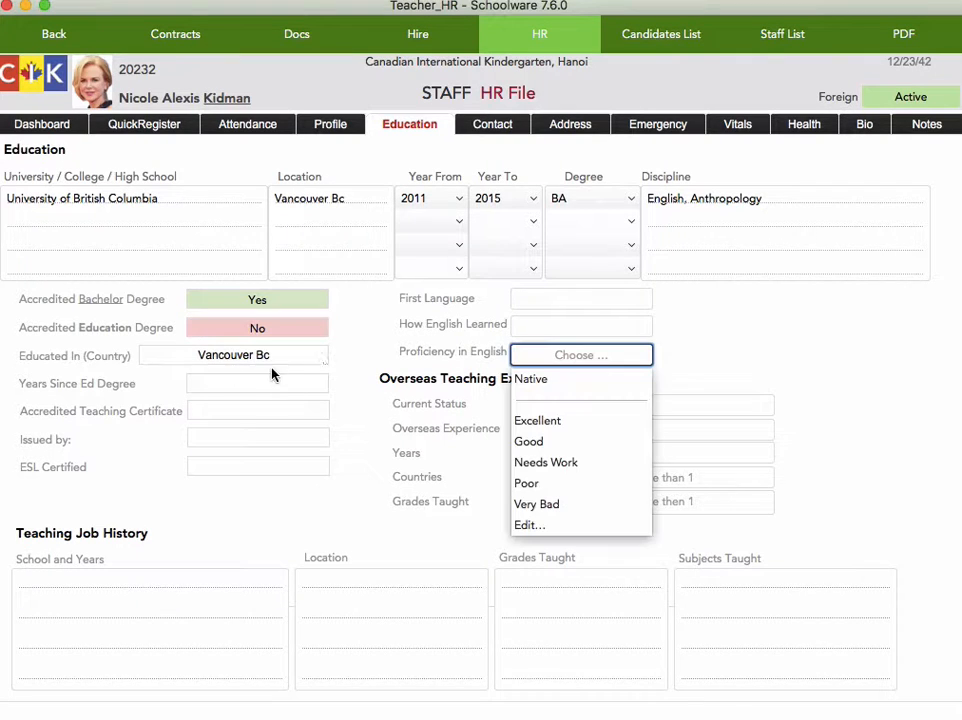
click(356, 357)
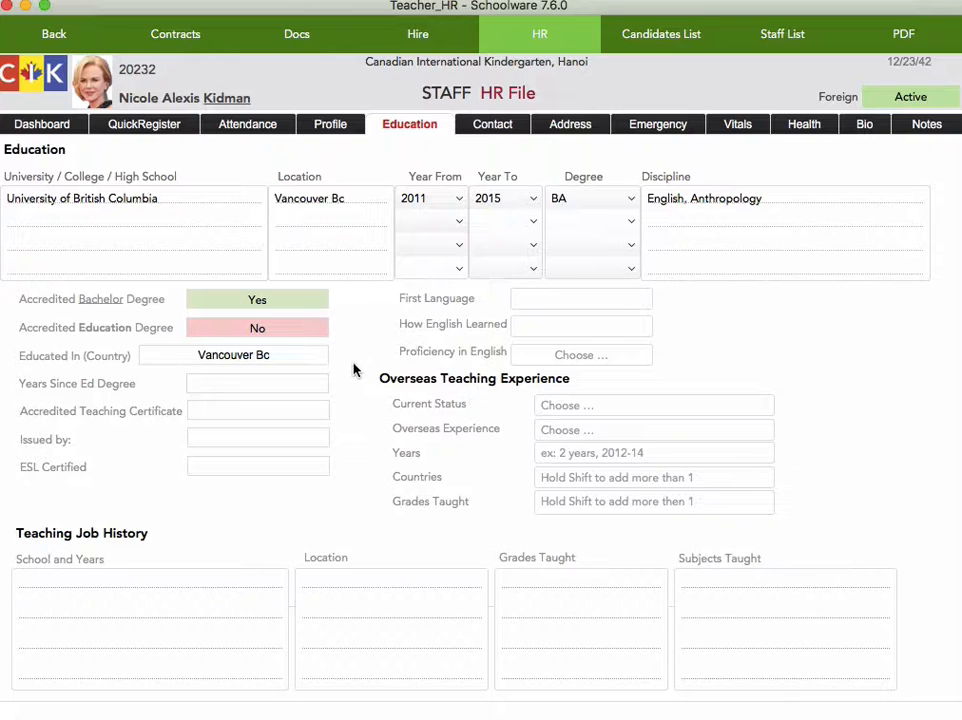
Set Years Since Ed Degree to 2.
click(294, 390)
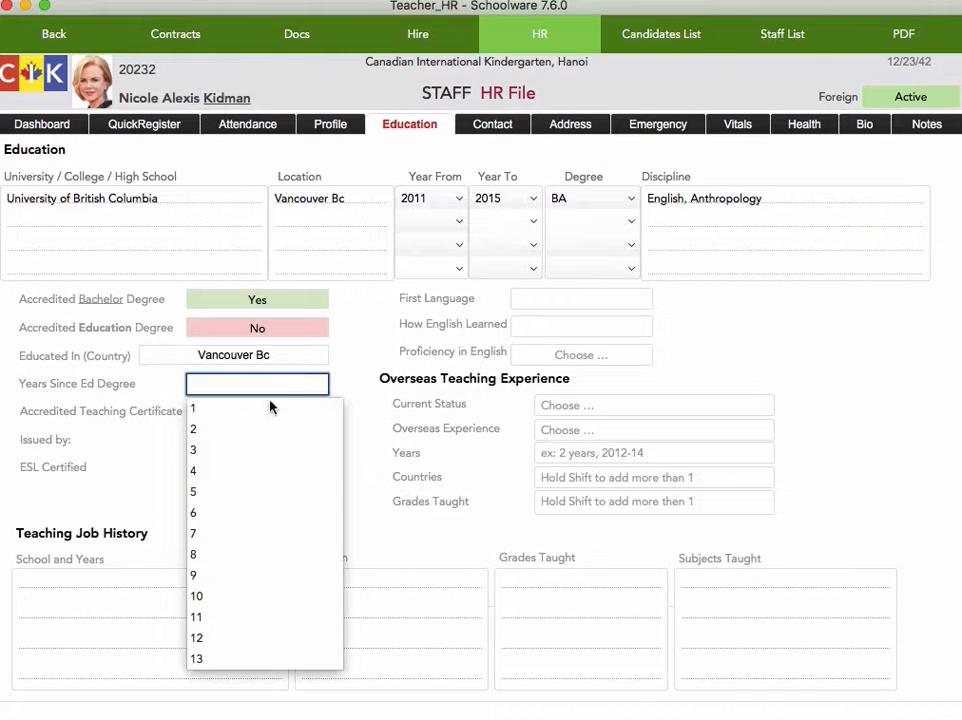
click(208, 436)
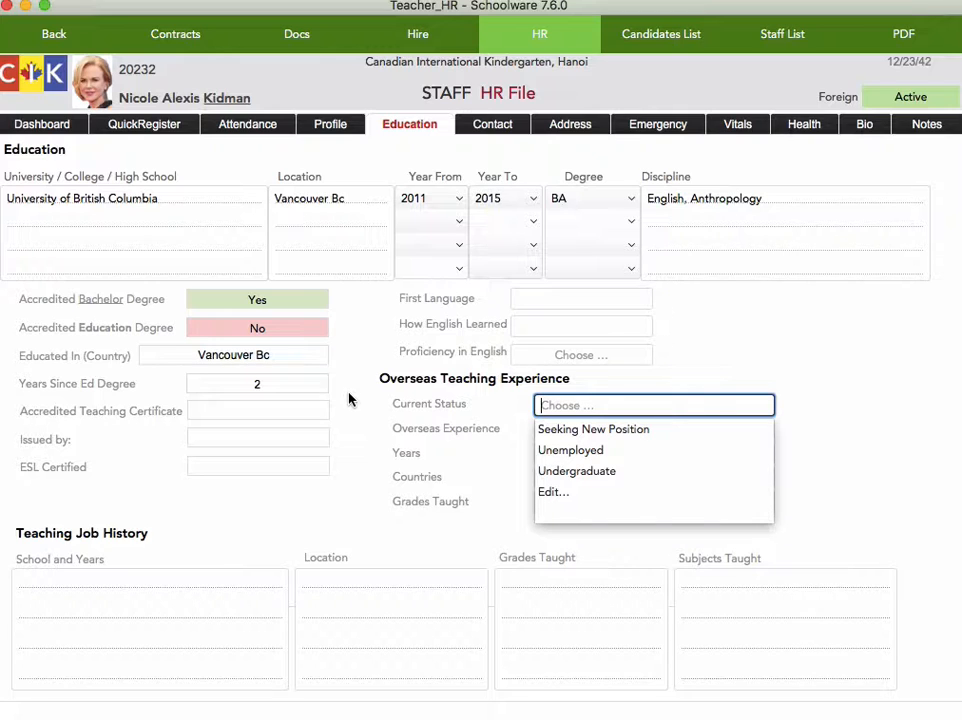
key(Escape)
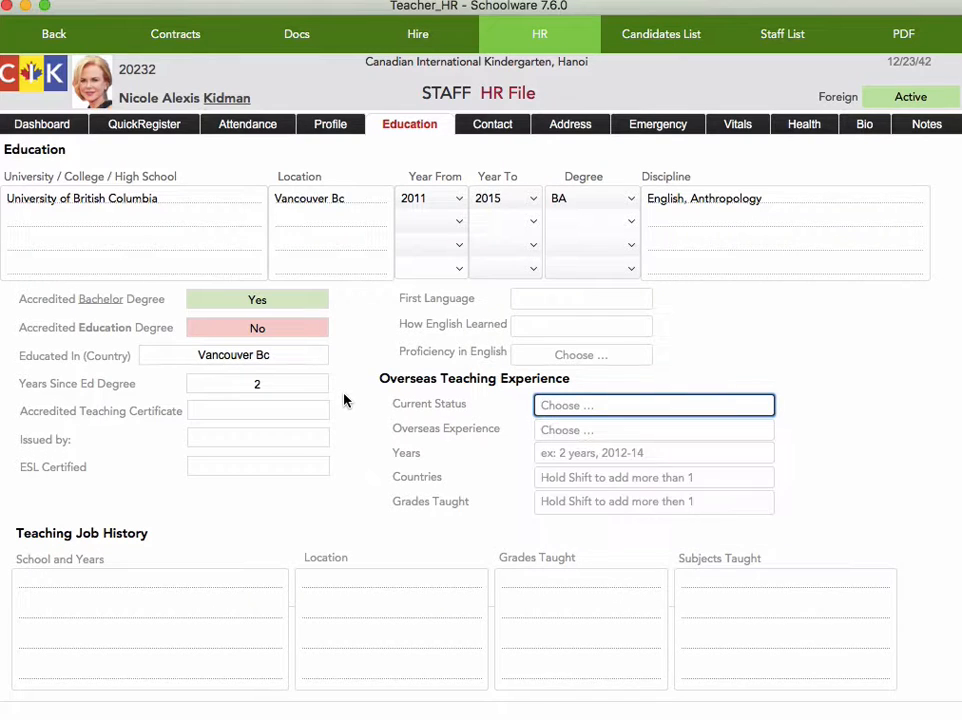
Set Accredited Teaching Certificate to Yes.
click(295, 411)
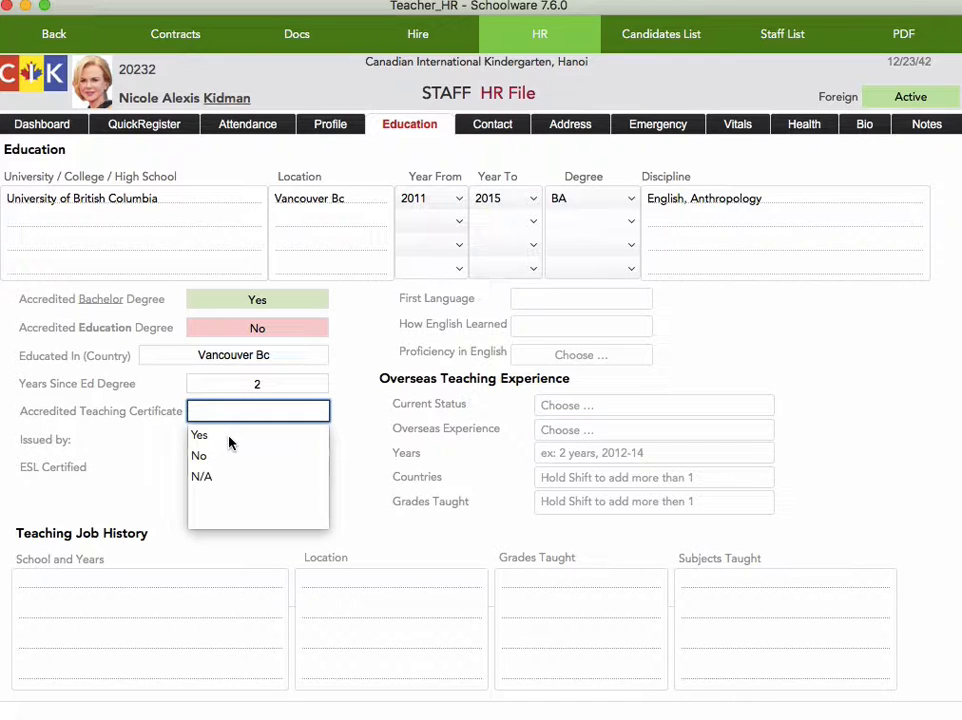
key(Escape)
text(Yes)
key(Tab)
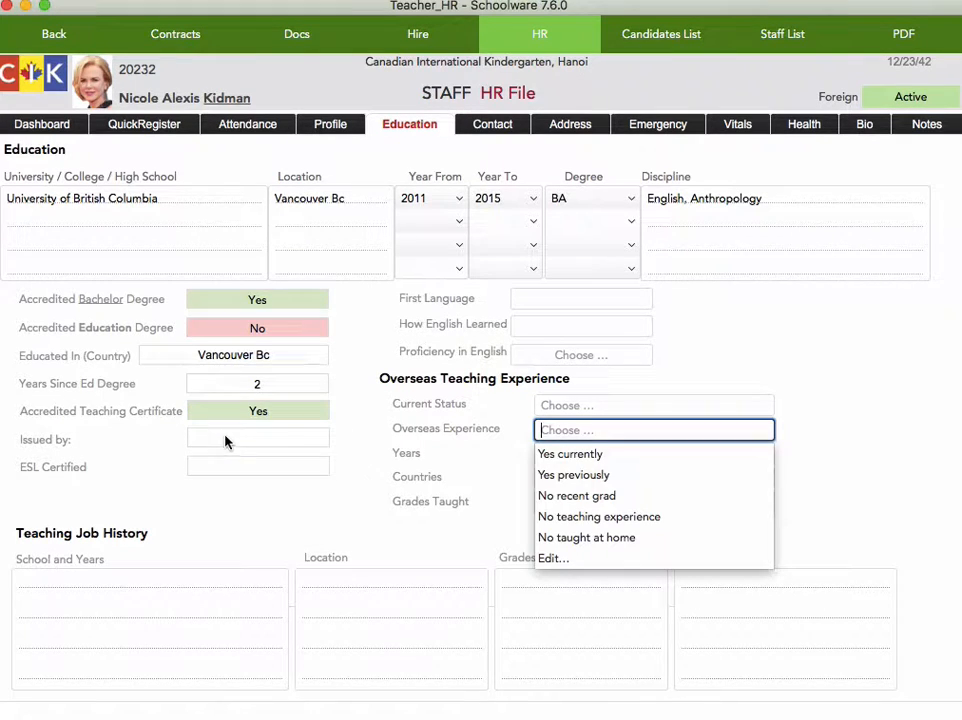
Try No and N/A for Accredited Teaching Certificate, and switch it back to Yes.
key(Escape)
click(290, 412)
click(222, 459)
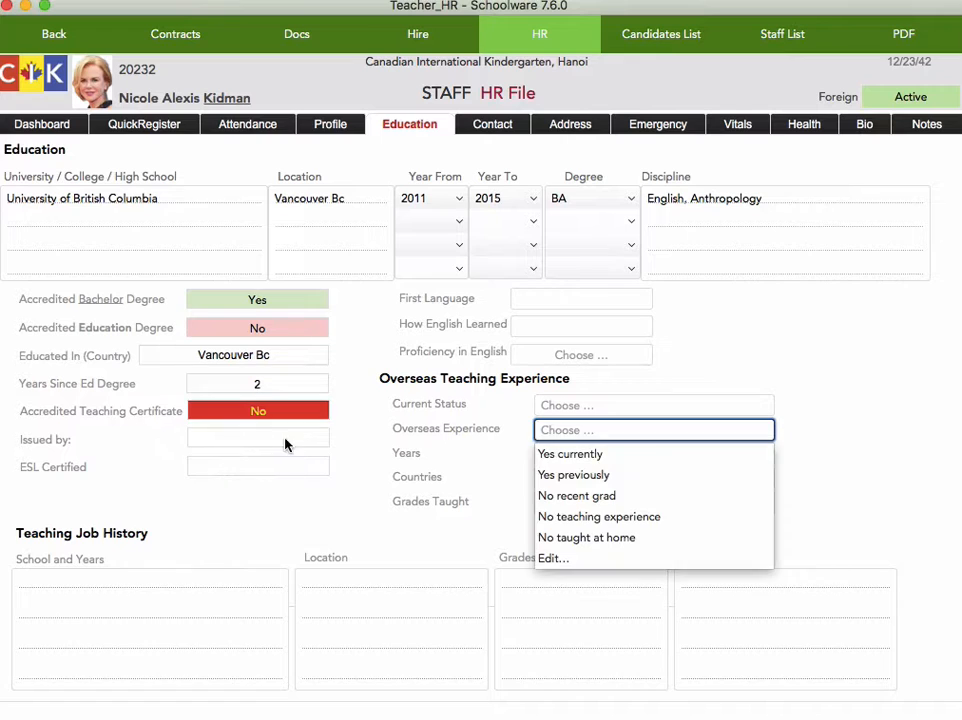
key(Escape)
click(307, 415)
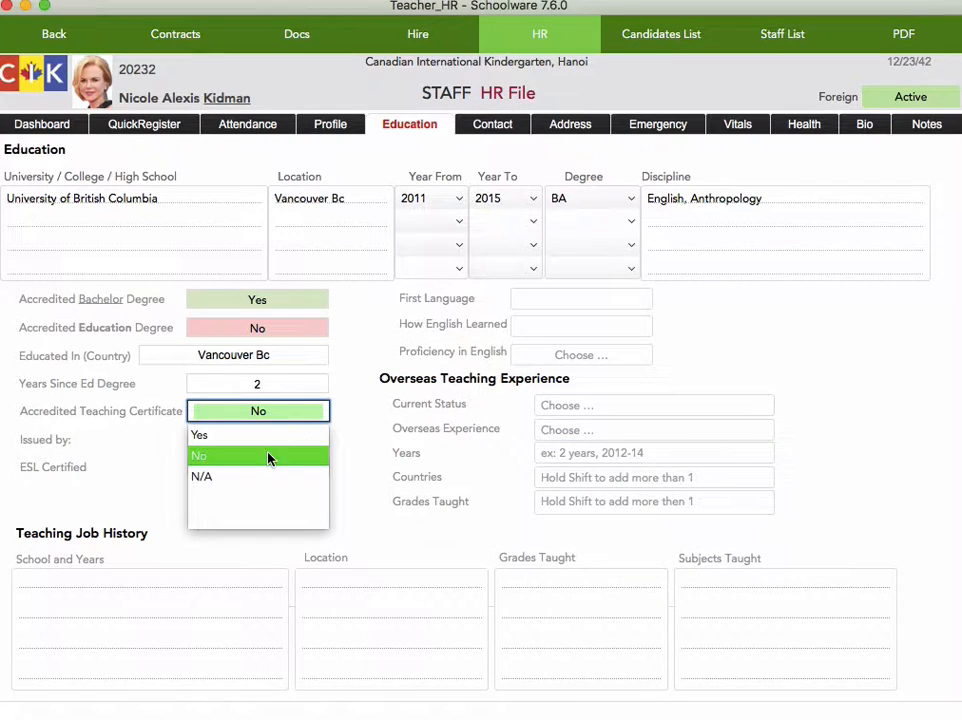
click(260, 476)
click(307, 415)
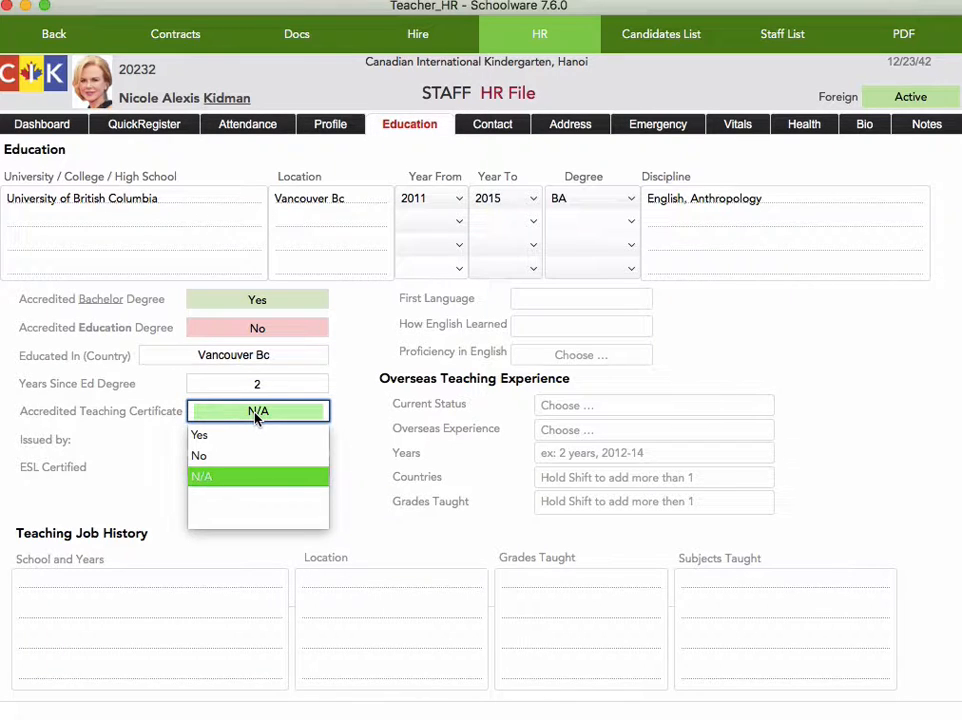
click(225, 440)
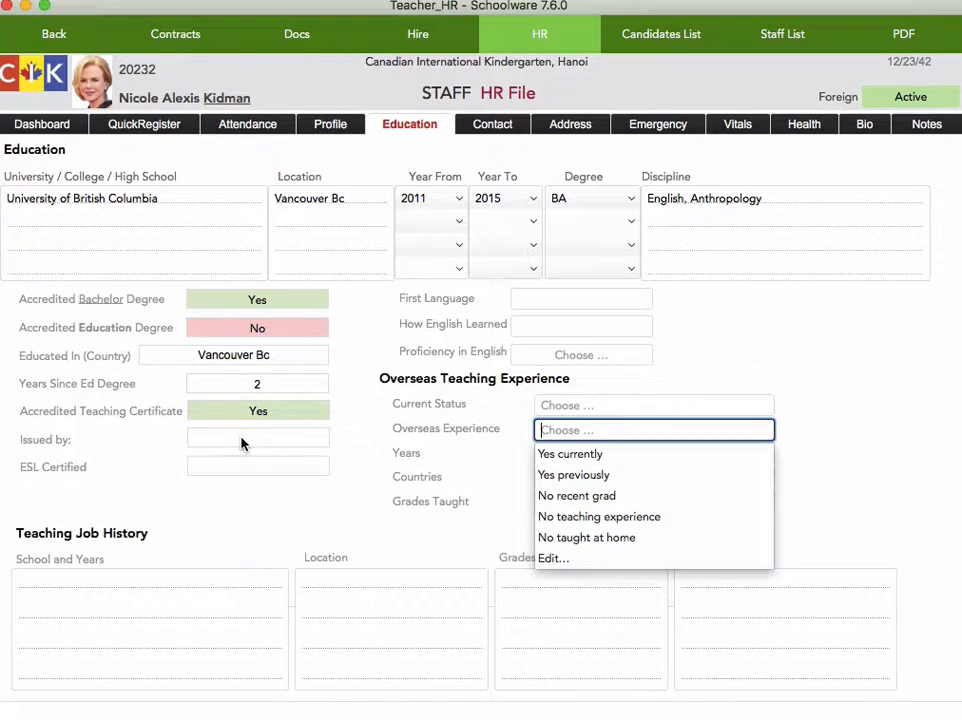
Enter British Columbia as the teaching certificate's issuer and set ESL Certified to No.
click(253, 436)
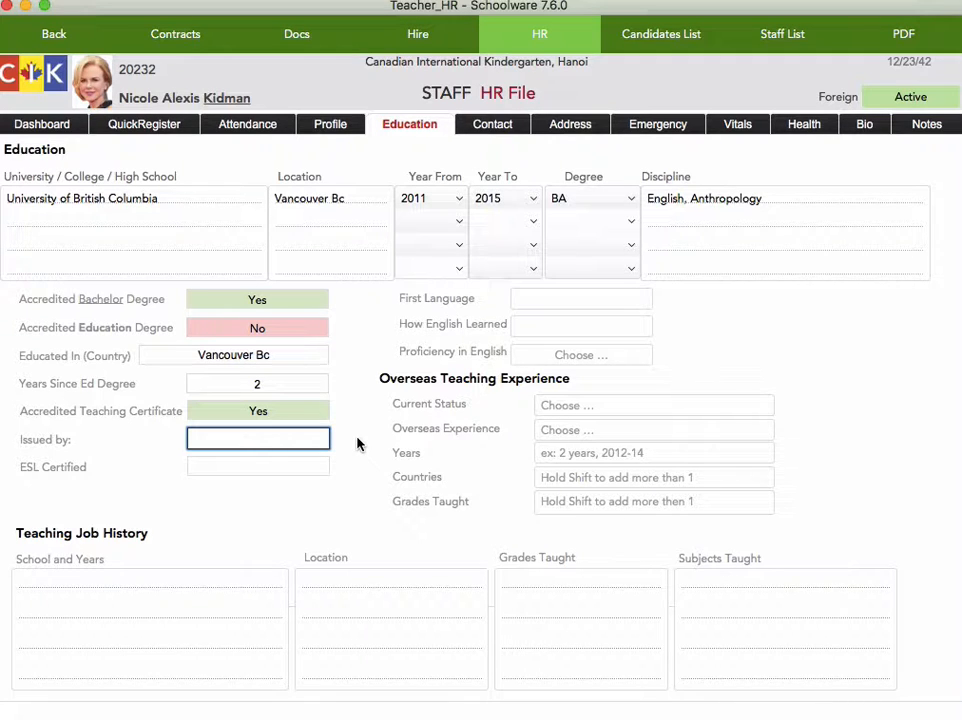
text(British Columbia)
click(250, 467)
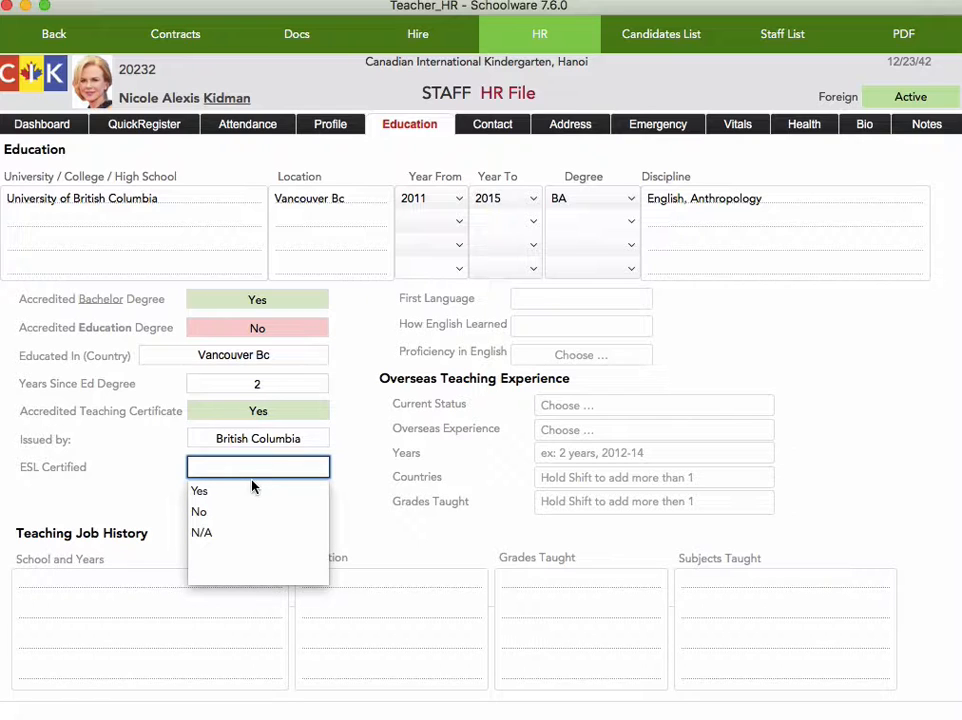
click(227, 495)
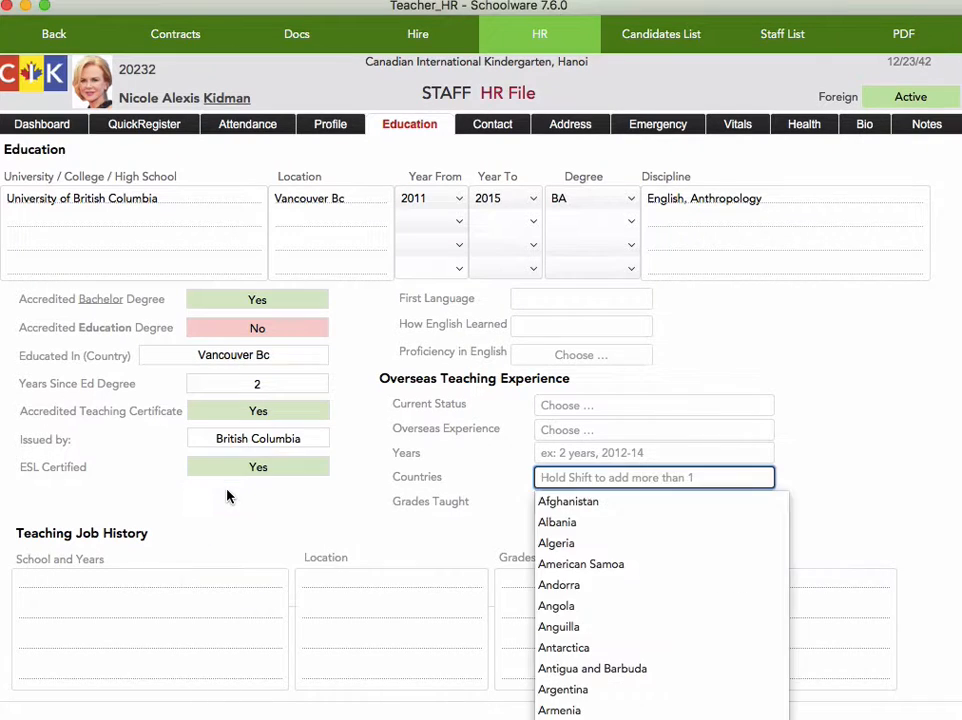
click(259, 467)
click(236, 511)
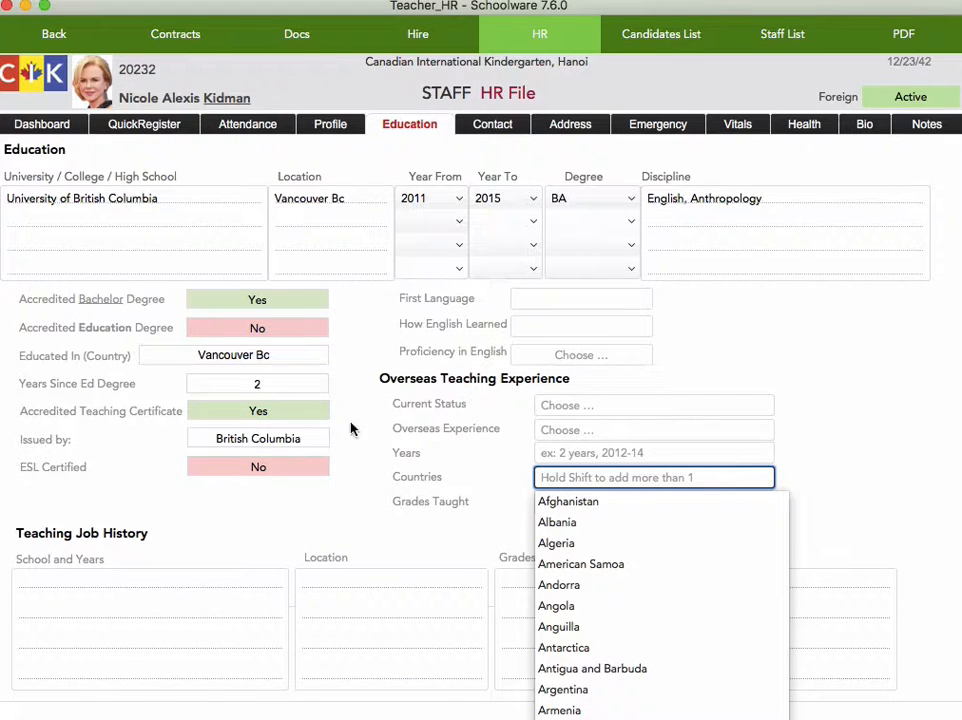
click(775, 329)
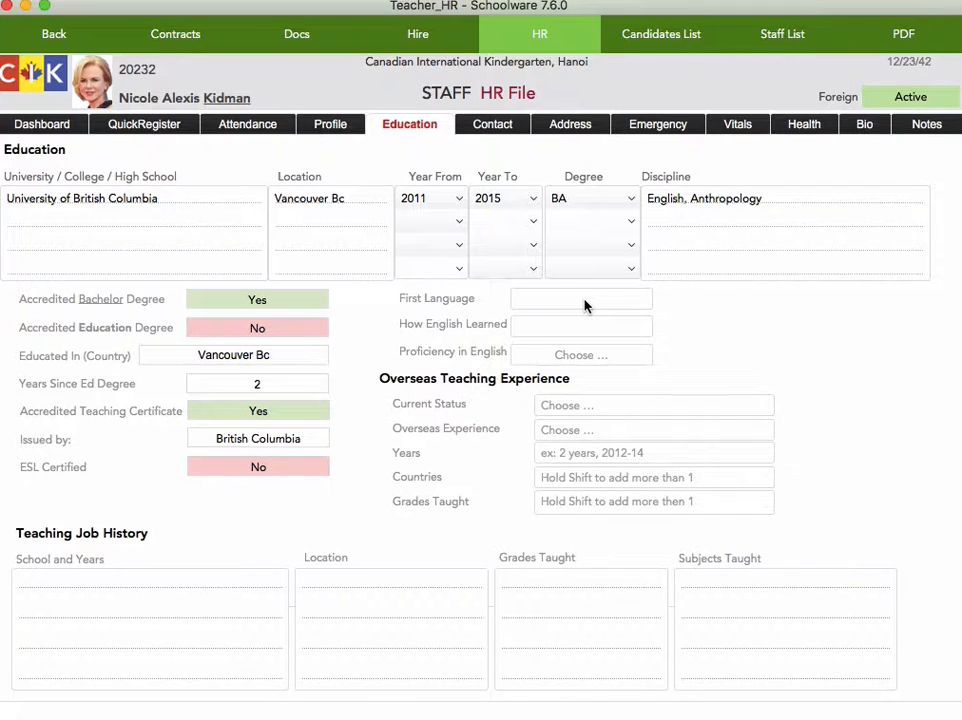
Set First Language to Vietnamese and How English Learned to On the street.
click(585, 303)
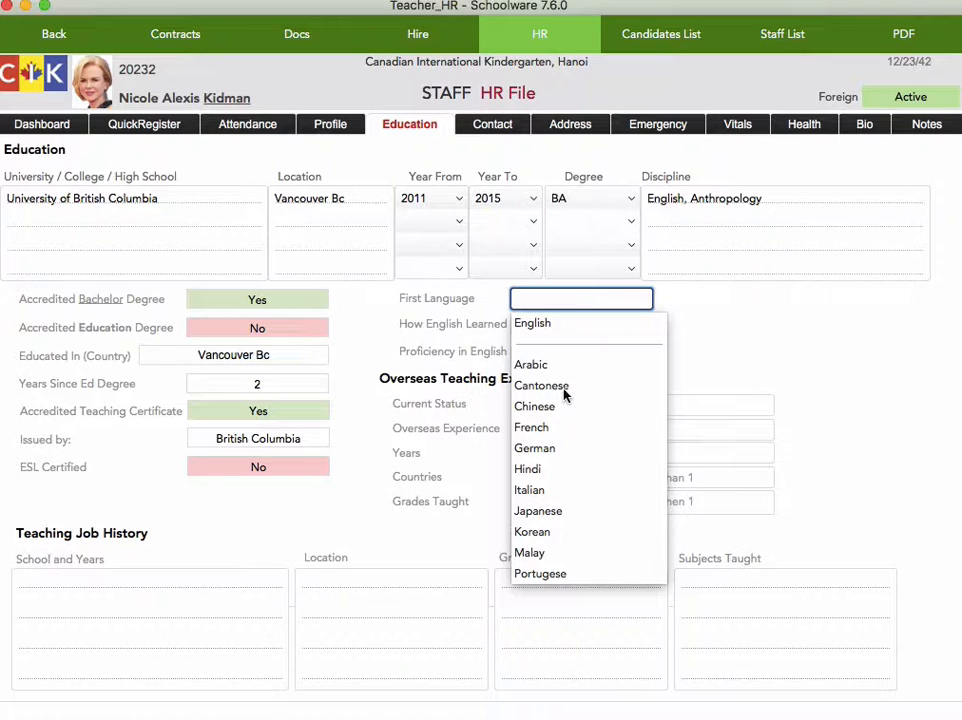
scroll(571, 509, down, 5)
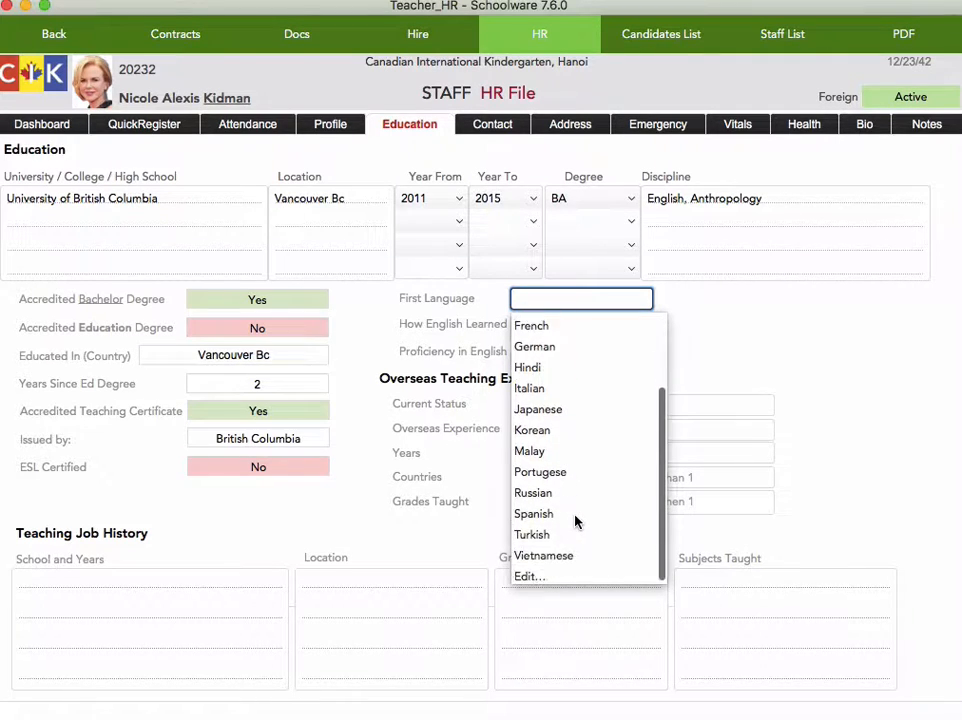
click(563, 556)
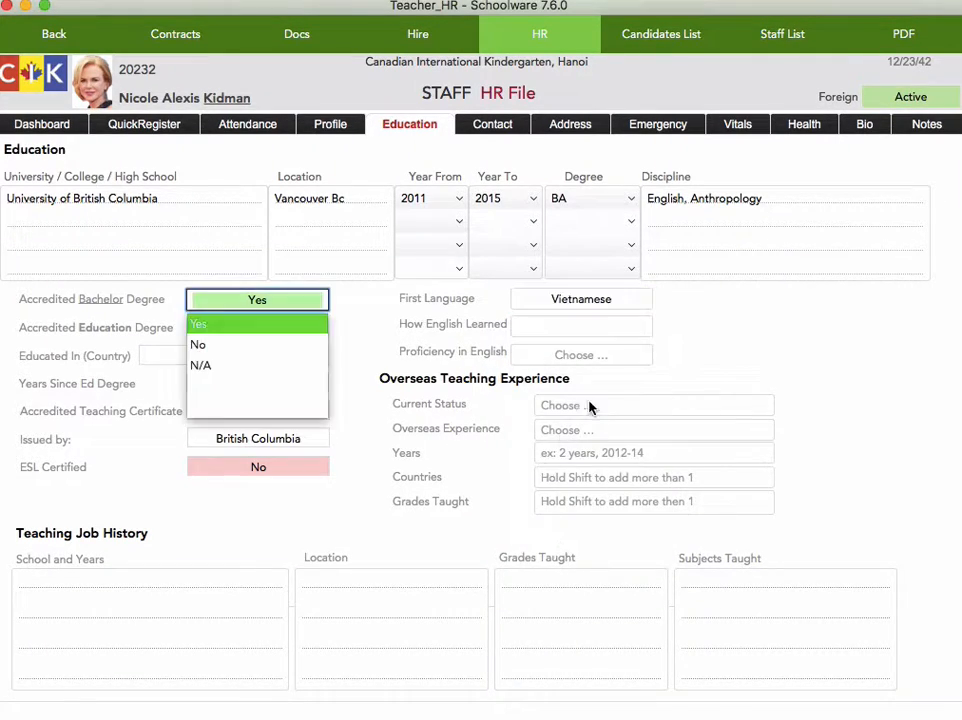
click(601, 326)
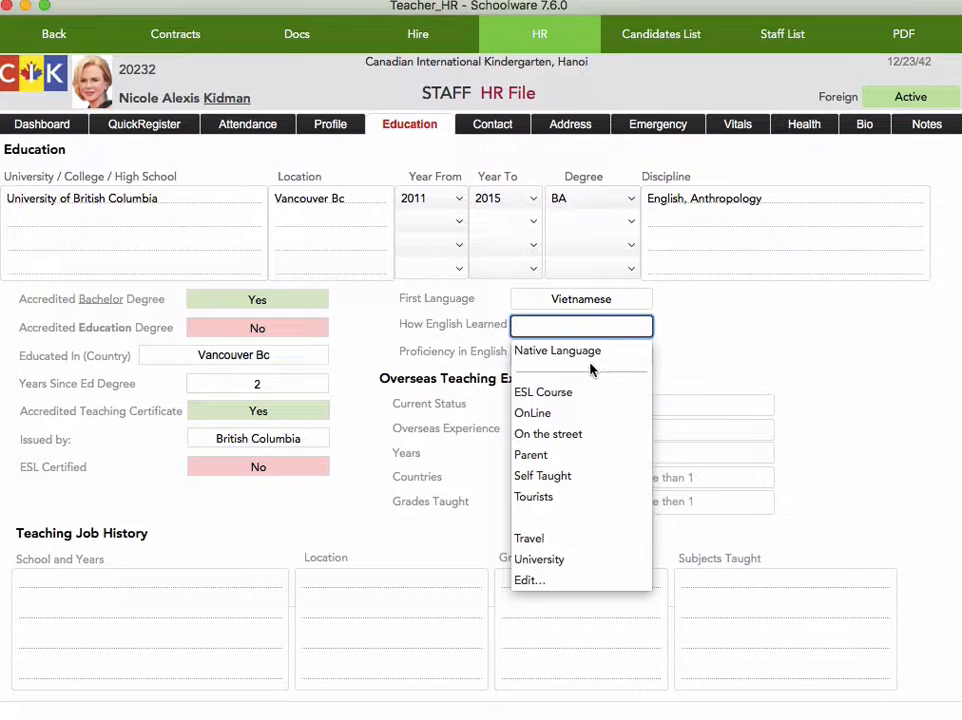
click(565, 437)
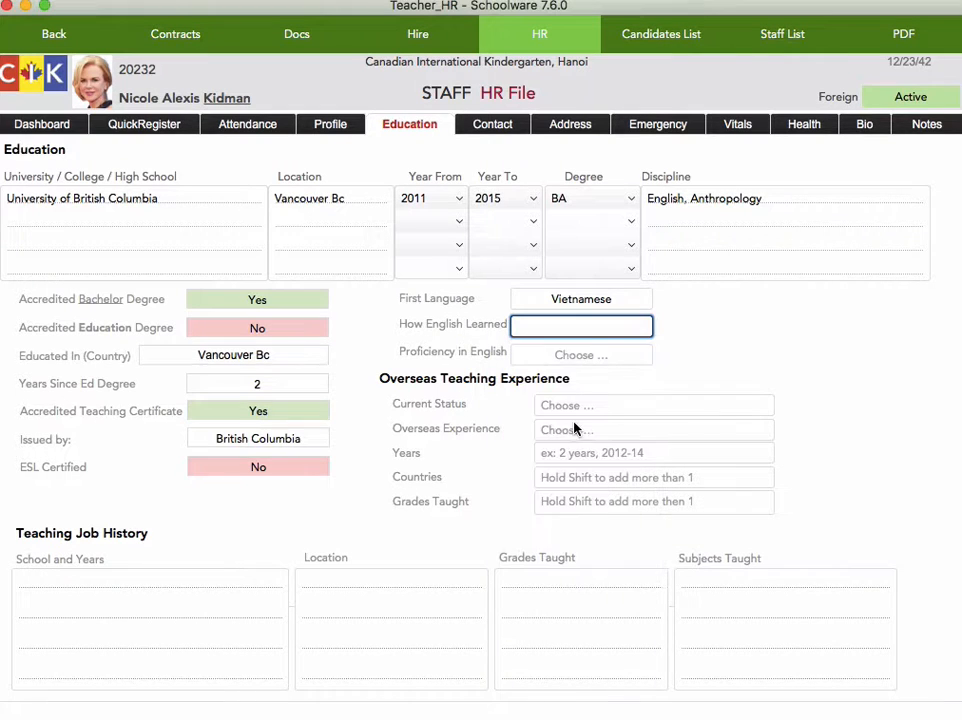
key(Tab)
key(Return)
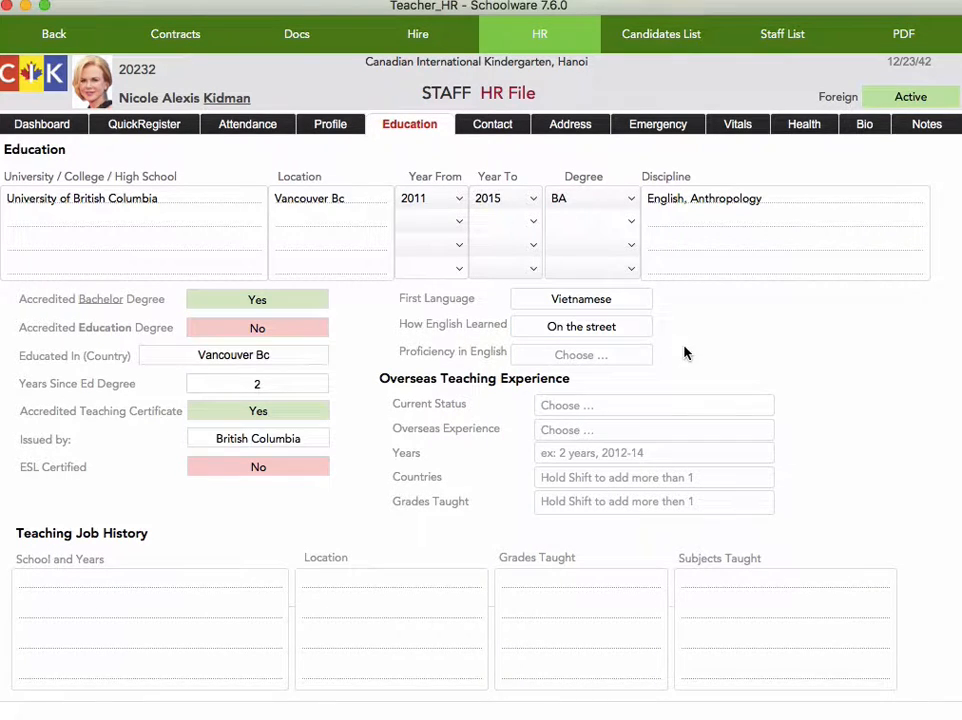
Set Proficiency in English to Good.
click(613, 356)
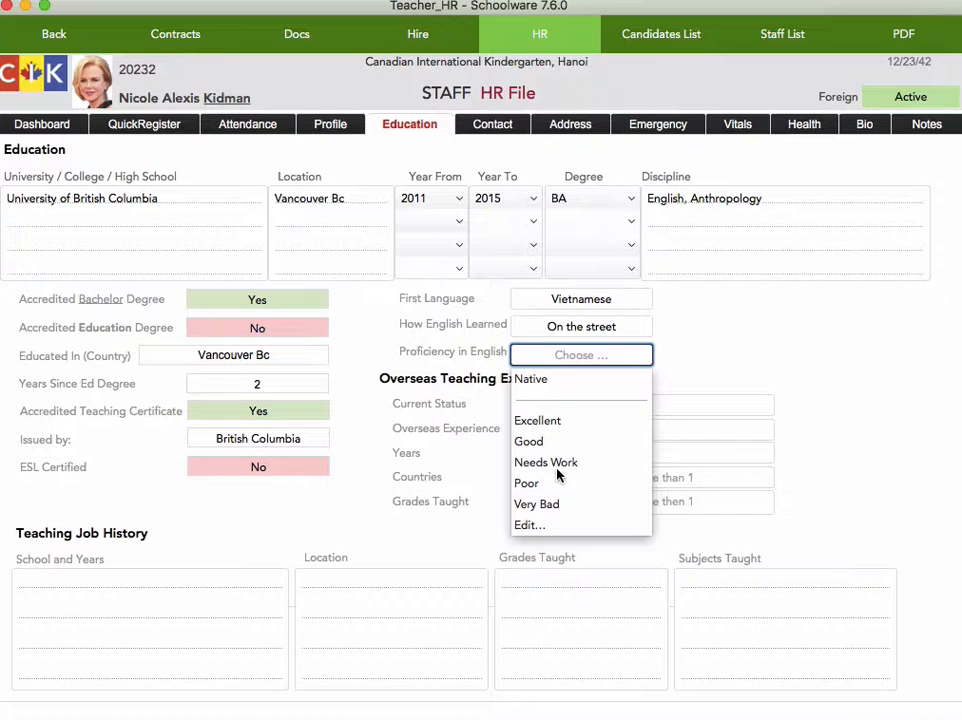
click(539, 441)
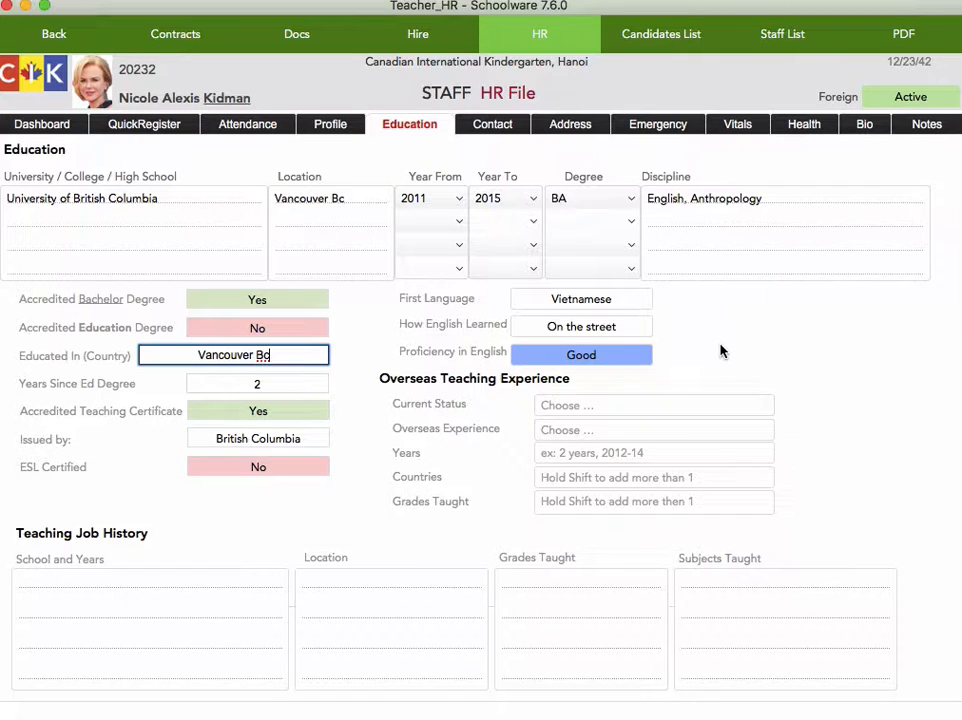
Try Excellent and Needs Work for Proficiency in English, and switch it back to Good.
click(617, 361)
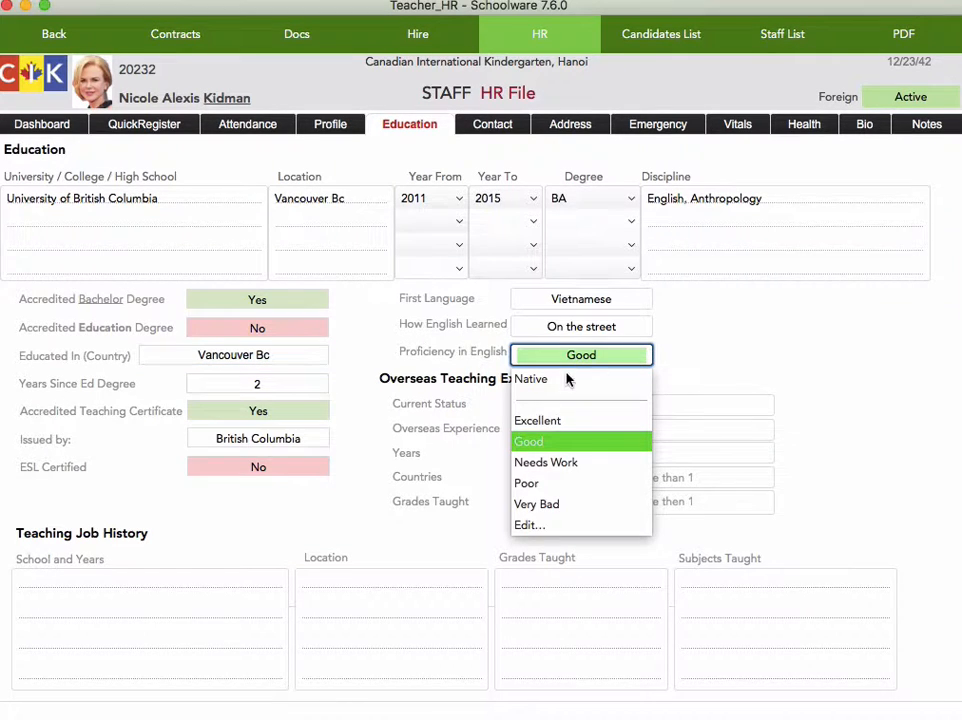
click(571, 420)
click(630, 360)
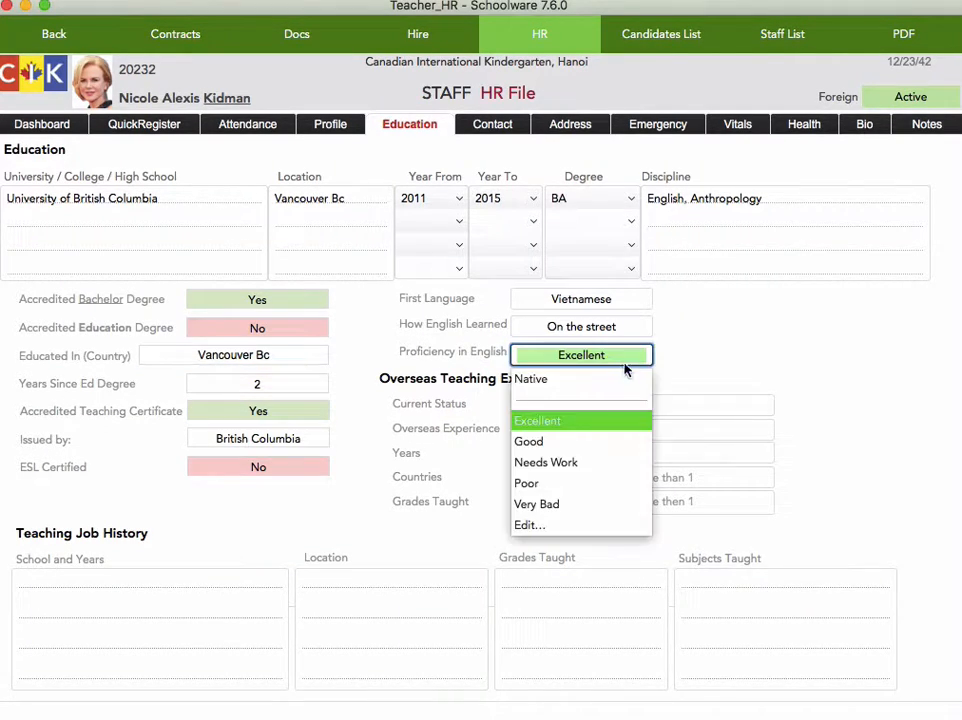
click(587, 464)
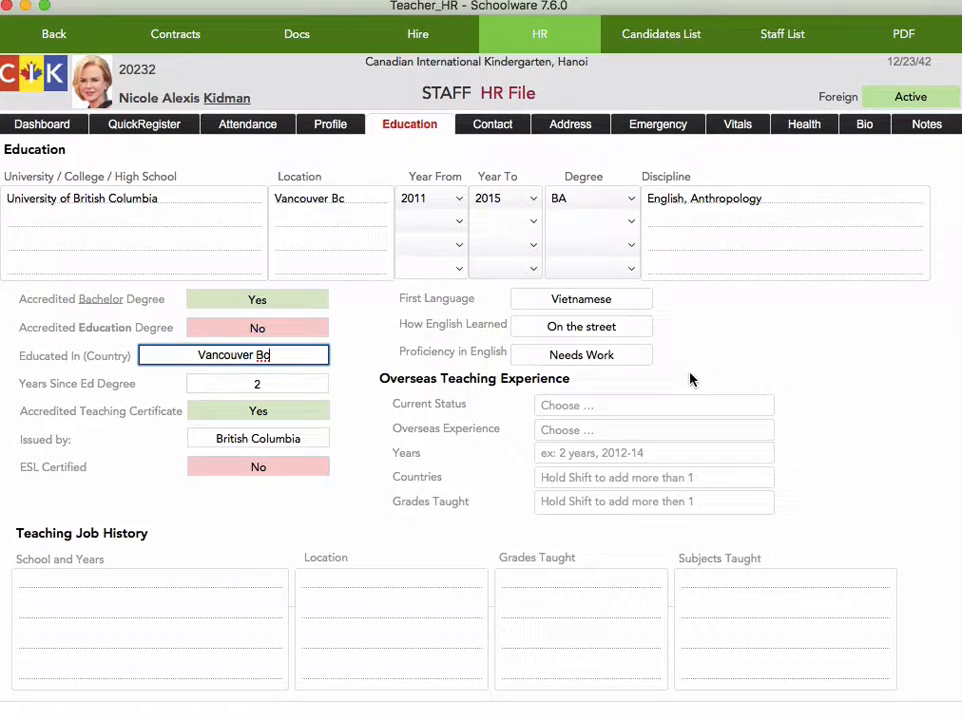
click(634, 360)
click(578, 441)
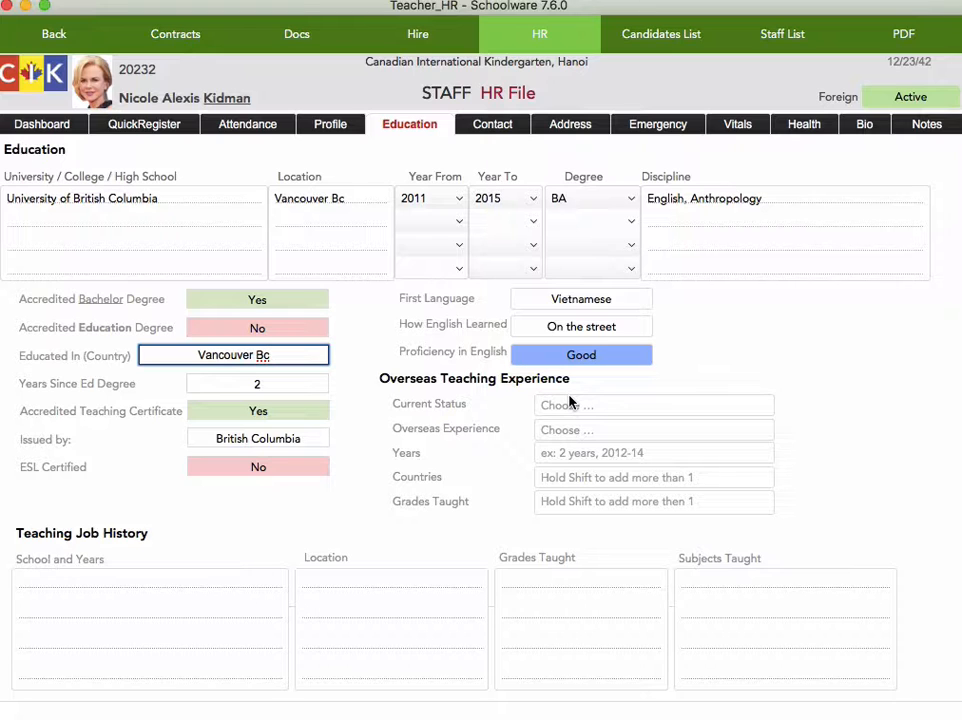
Set Current Status under Overseas Teaching Experience to Seeking New Position.
click(620, 403)
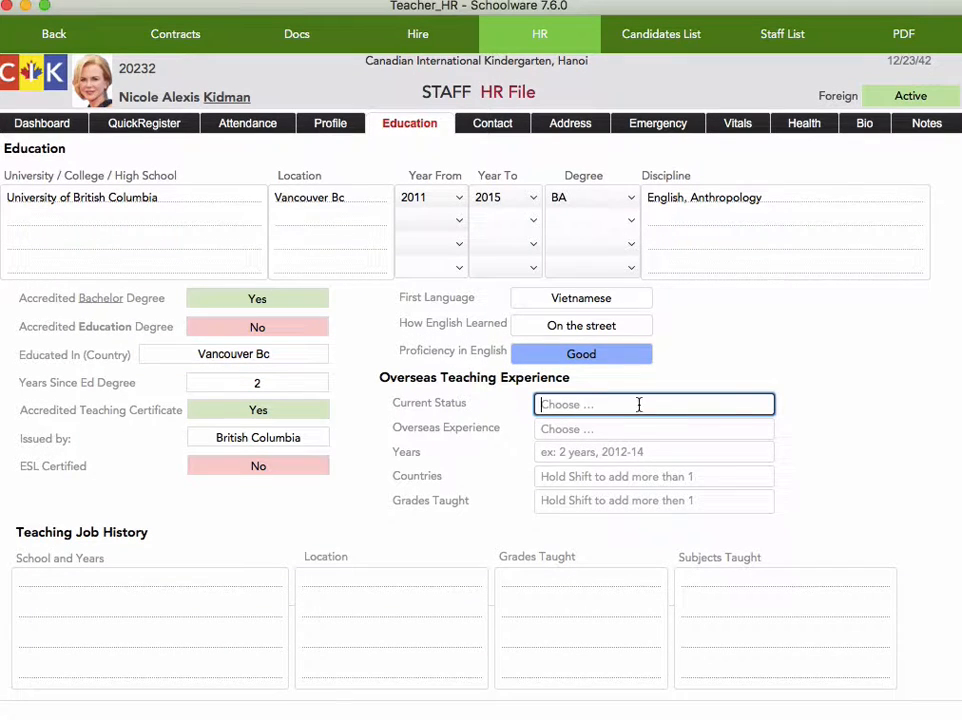
click(742, 406)
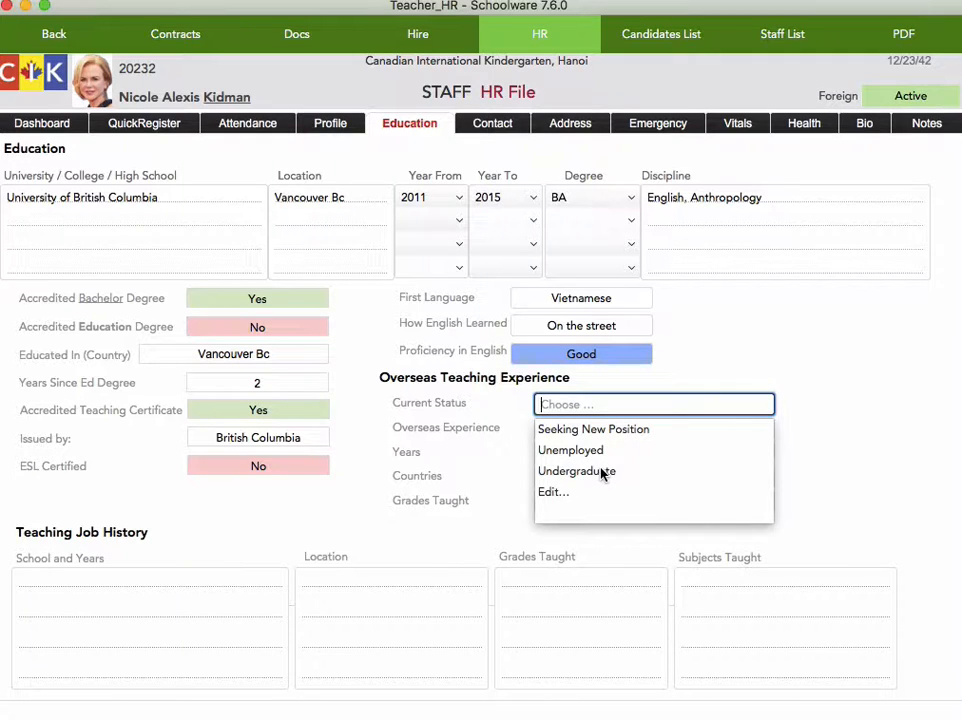
click(636, 429)
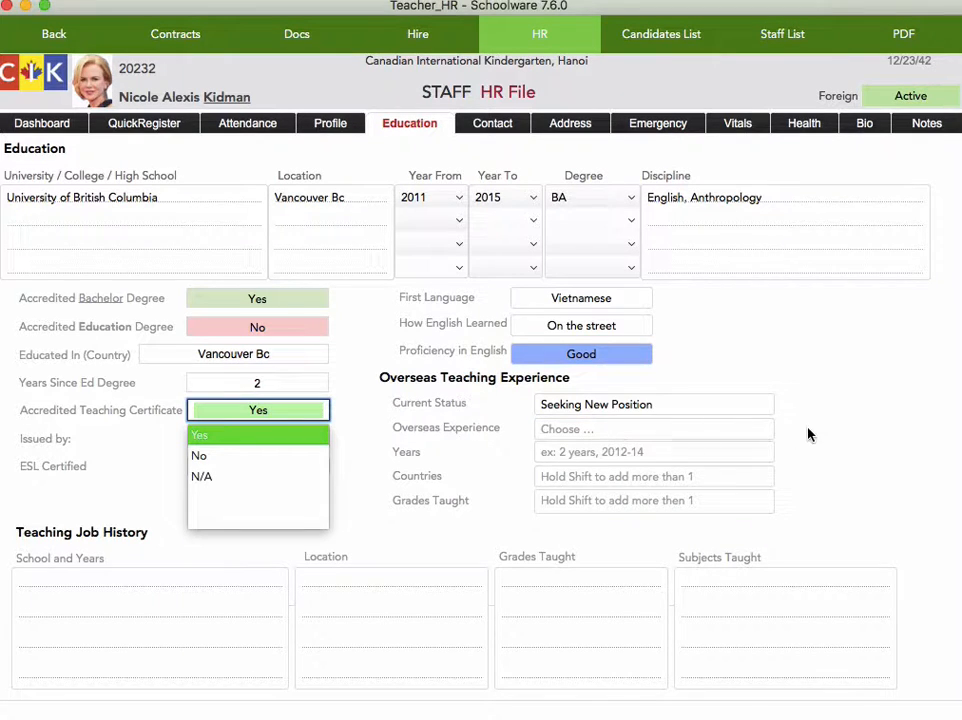
Set Overseas Experience to Yes currently and the overseas teaching Years to 1.
click(756, 432)
click(747, 430)
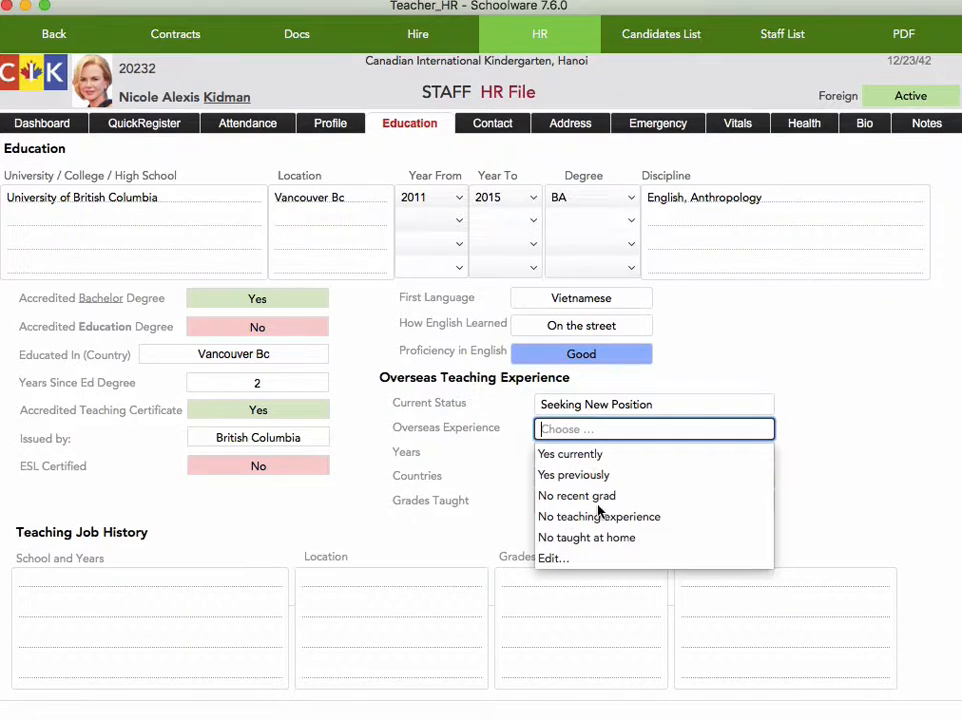
click(577, 456)
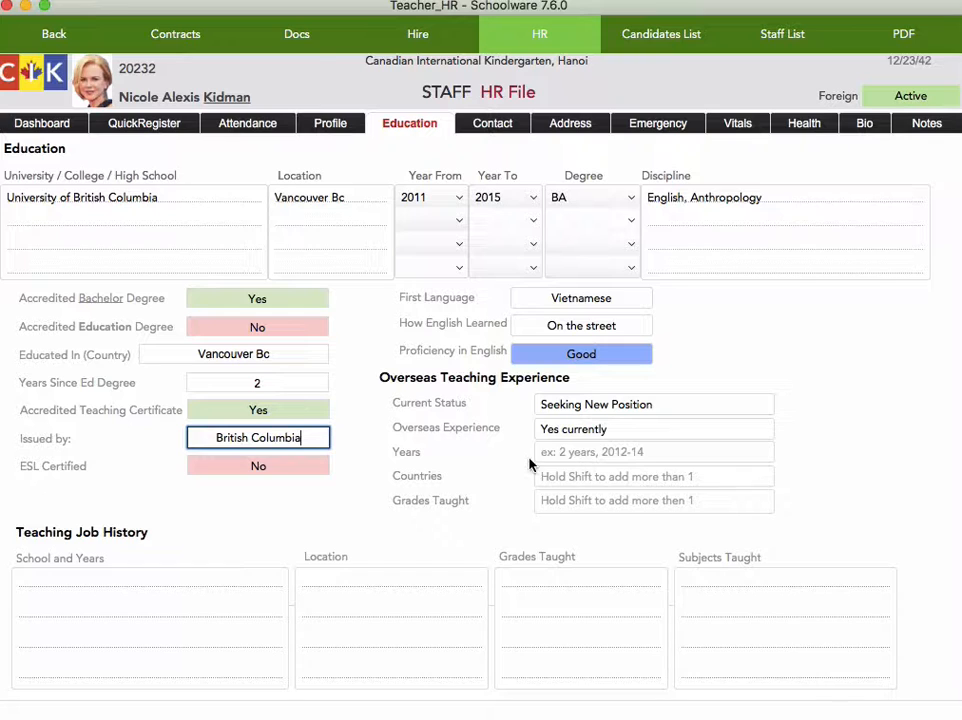
click(568, 462)
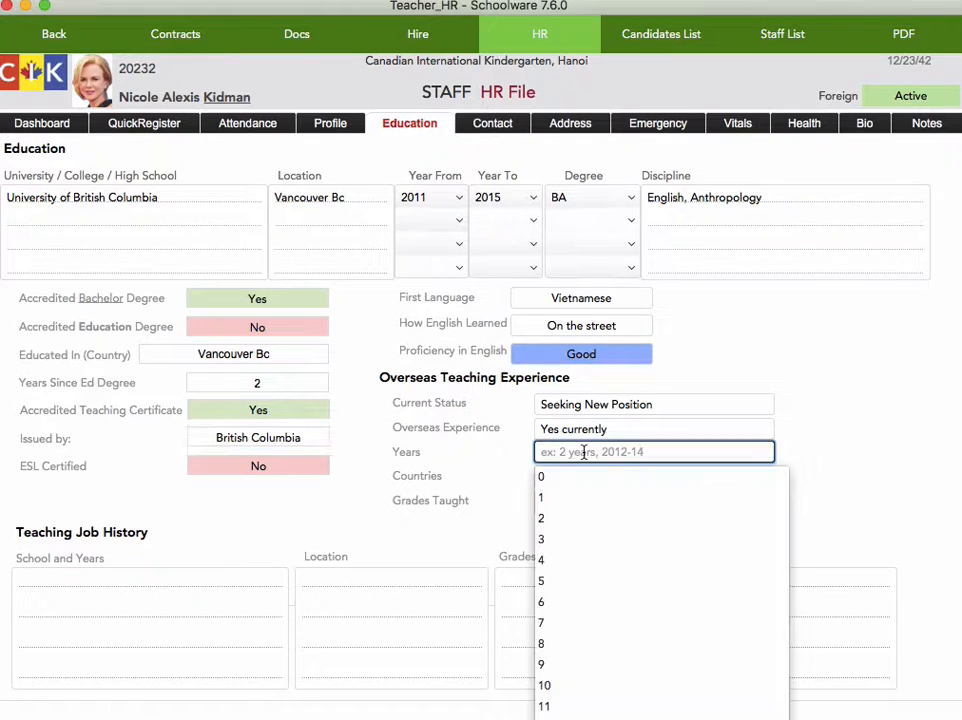
click(557, 498)
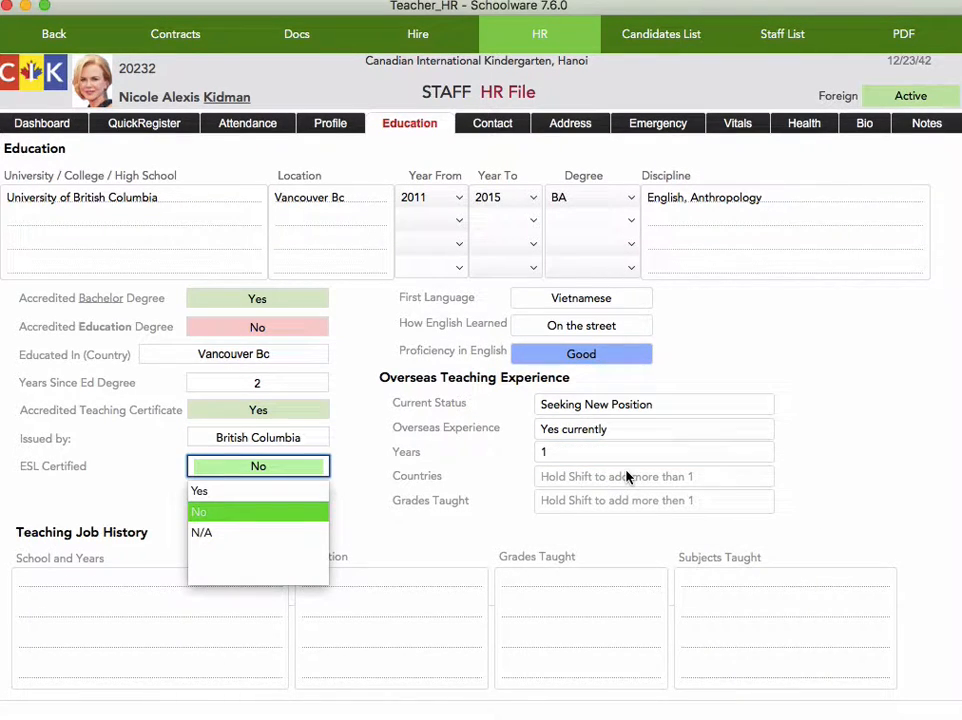
Add Angola and Armenia as the Countries of overseas teaching experience.
click(623, 486)
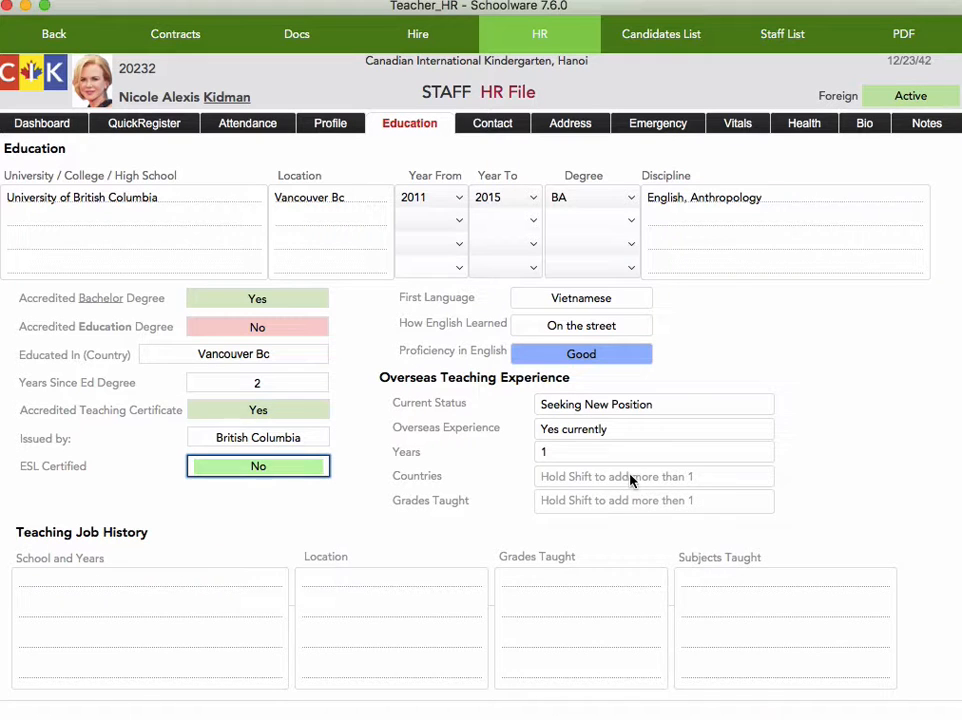
click(630, 476)
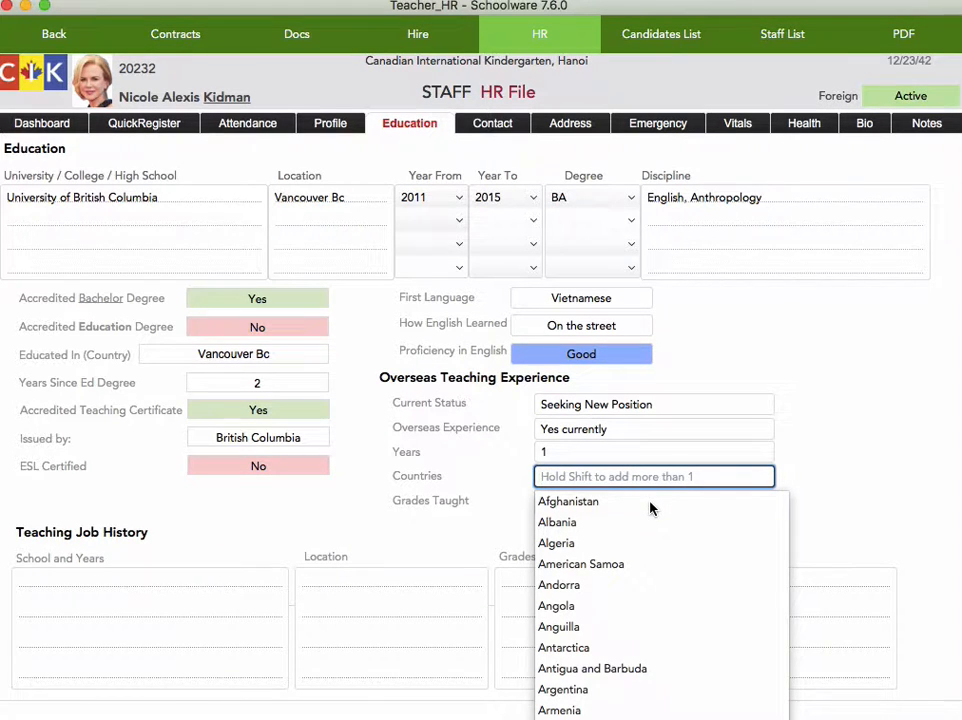
scroll(656, 558, down, 2)
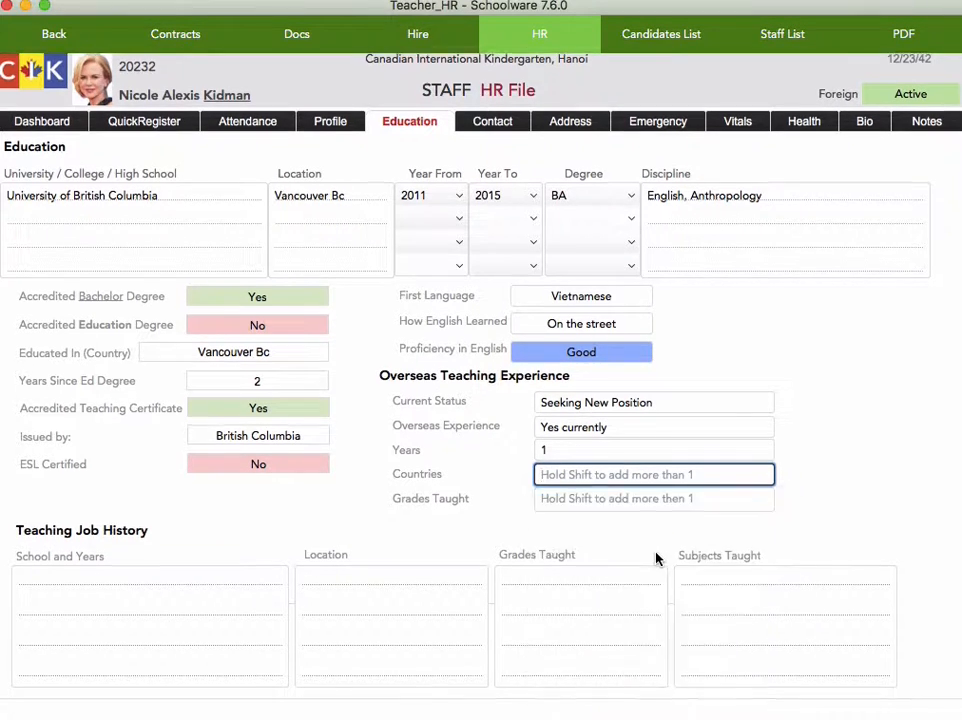
click(758, 480)
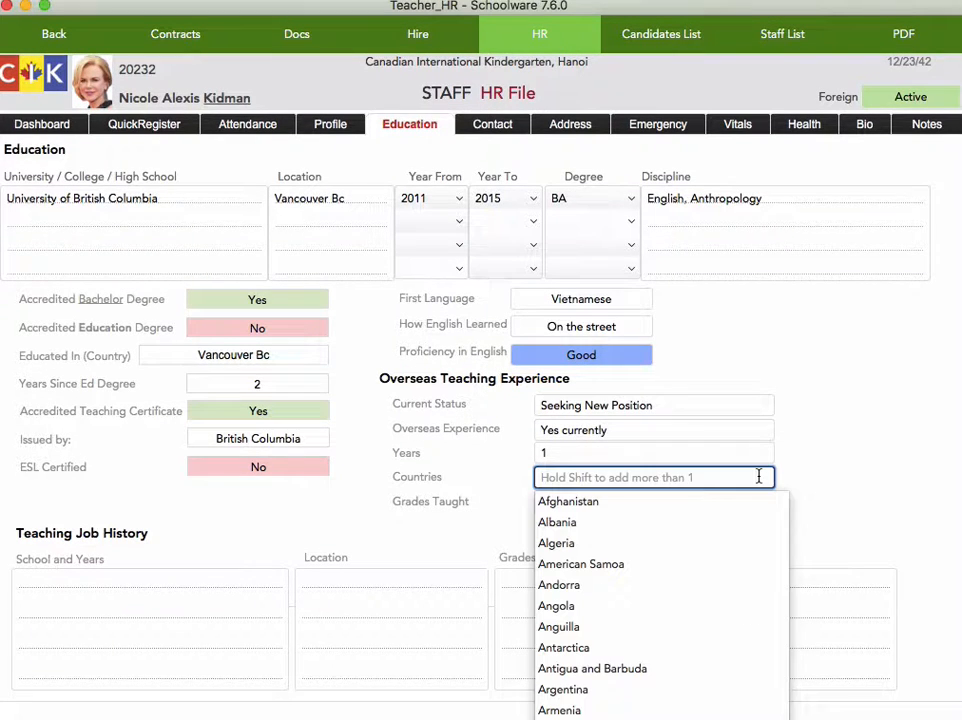
click(584, 608)
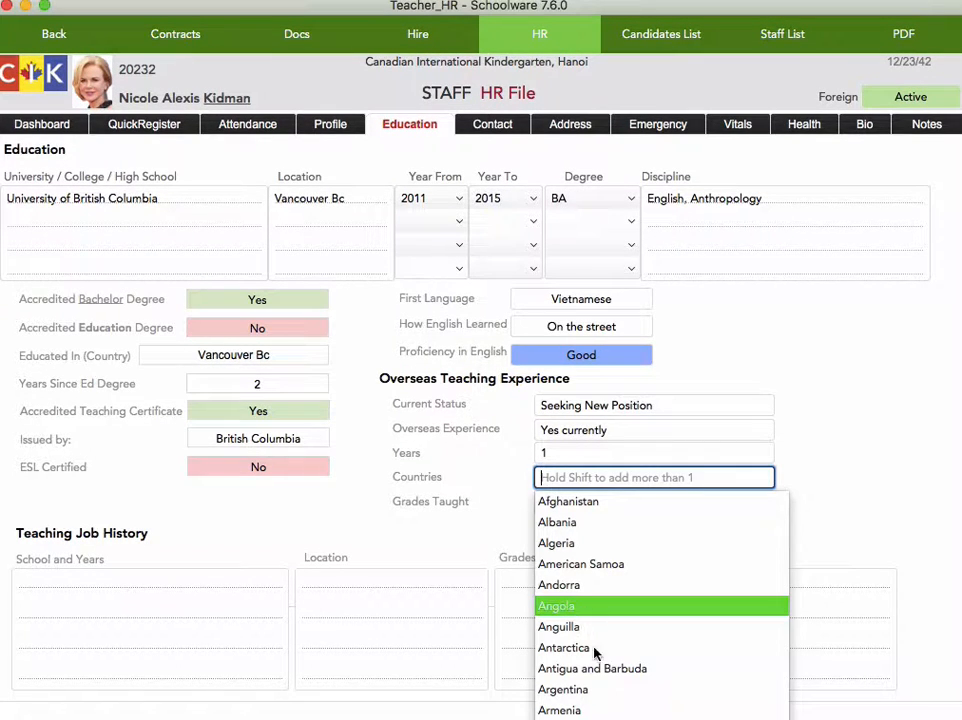
shift+click(605, 708)
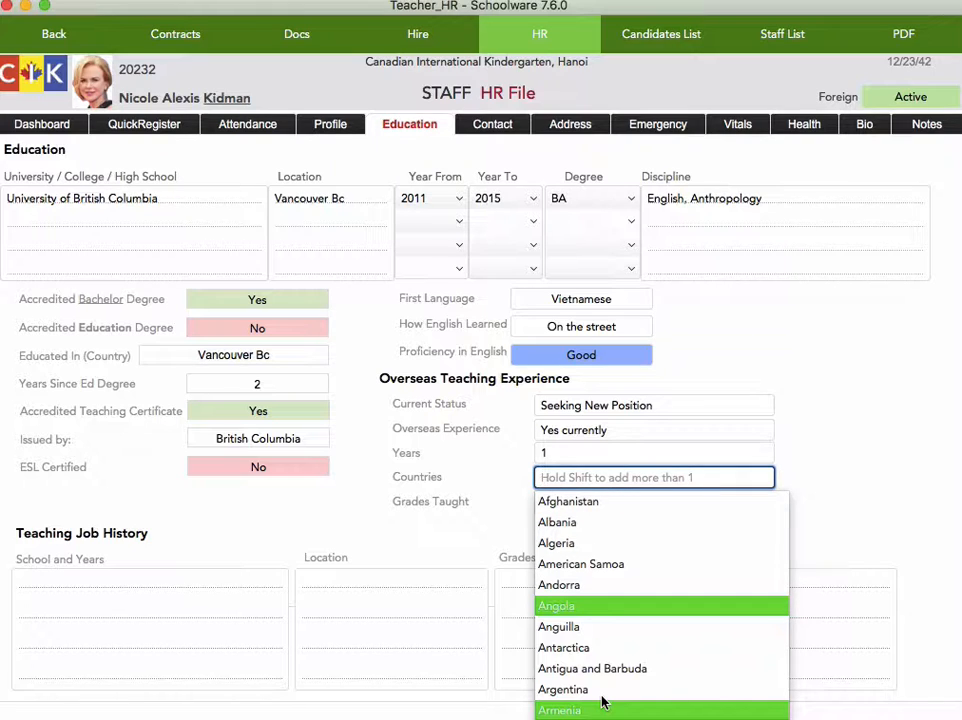
key(Tab)
key(Escape)
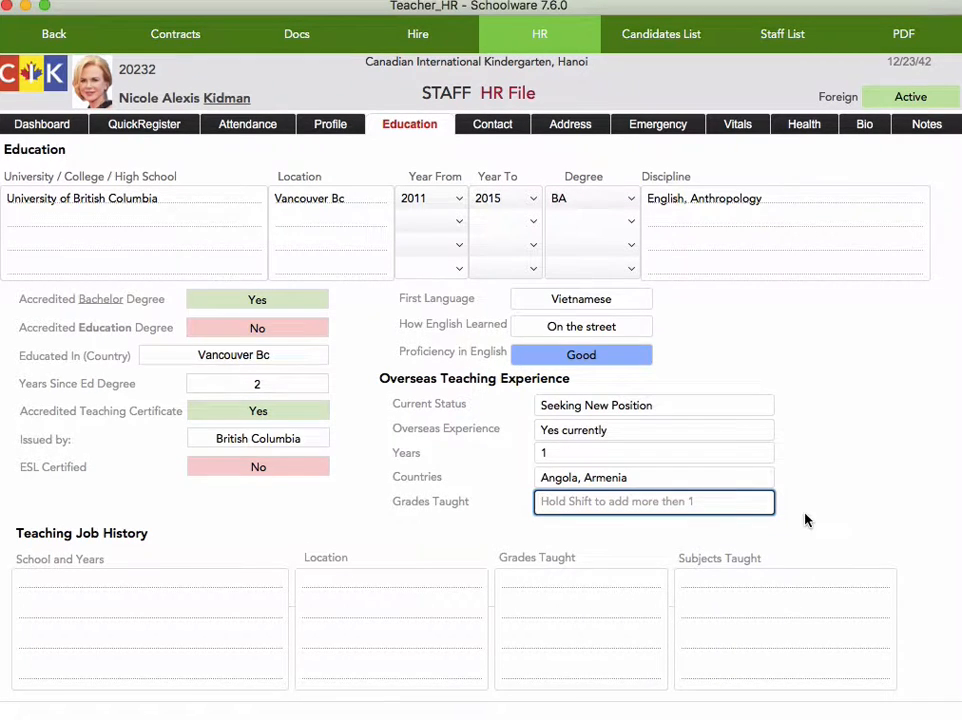
Add Nursery and Kindergarten as the Grades Taught under Overseas Teaching Experience.
click(759, 505)
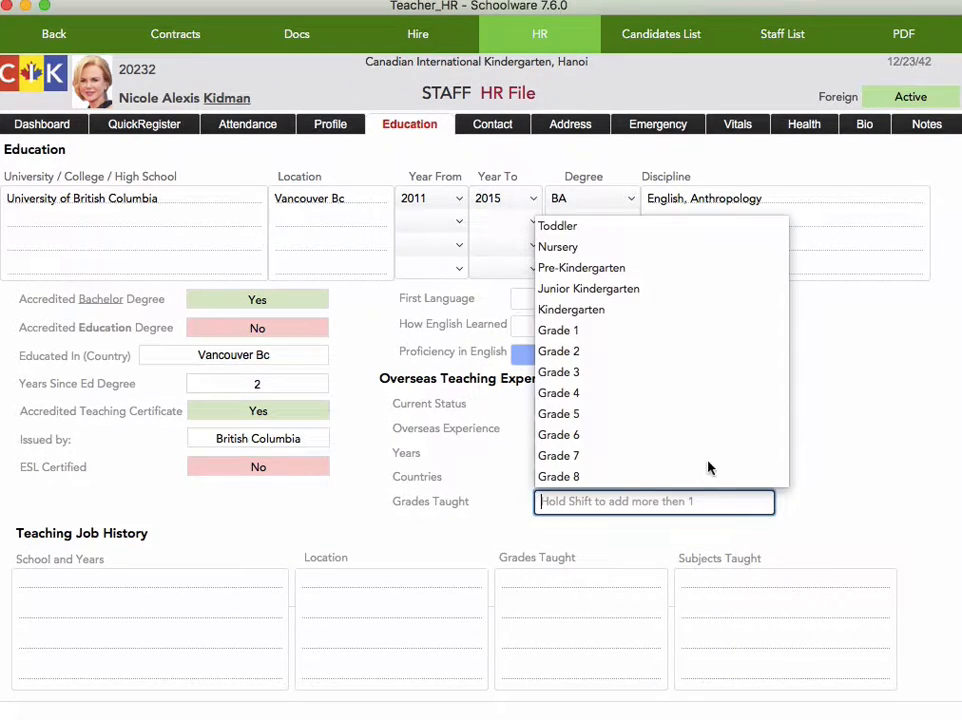
click(563, 250)
shift+click(596, 312)
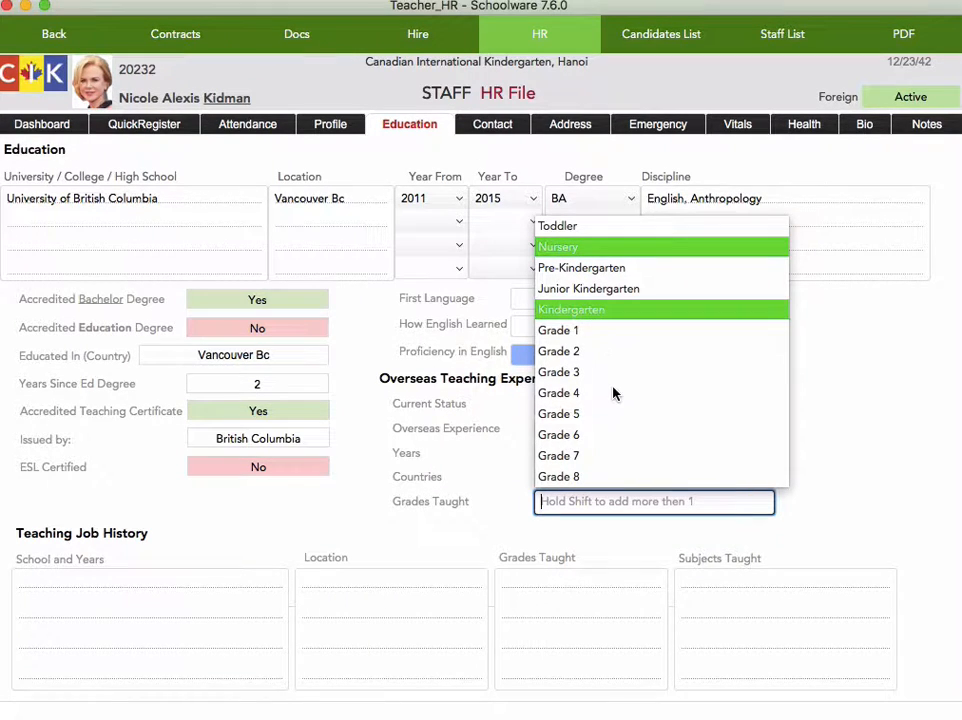
key(Tab)
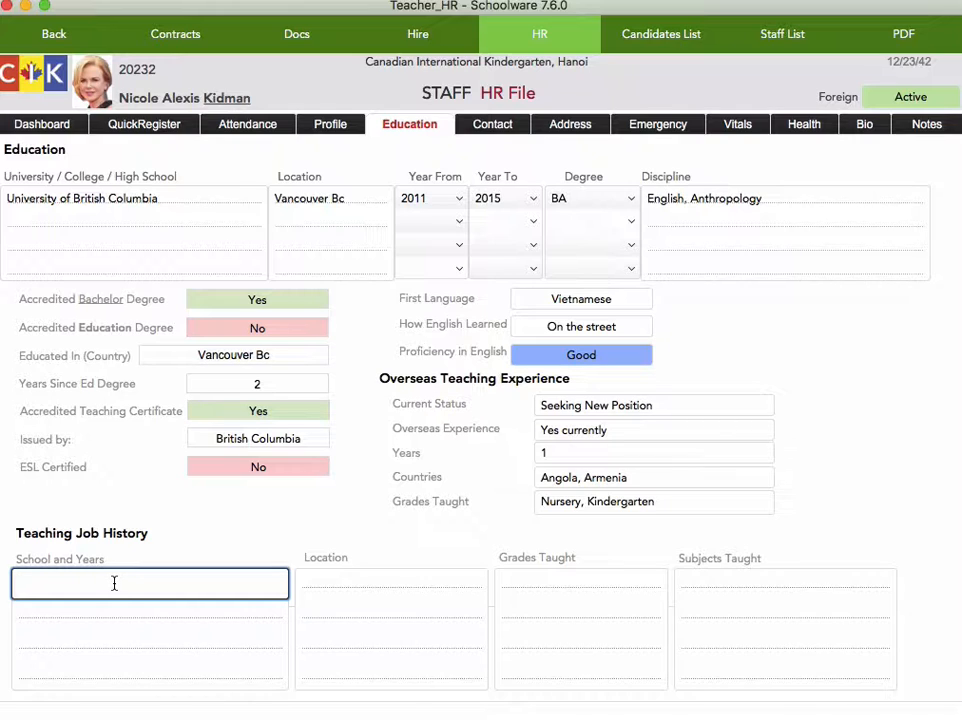
Enter Maple Bunney Kndergarten as the first school in Teaching Job History, with Seoul, Korea as its location.
text(Maple Bunney)
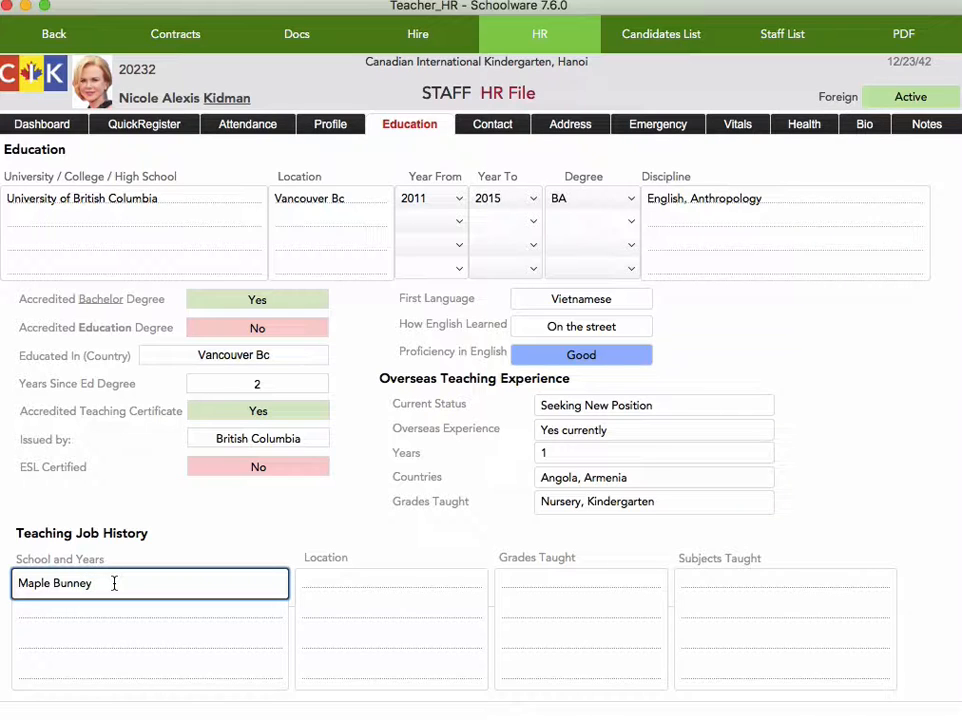
text( Kindergarten)
click(358, 588)
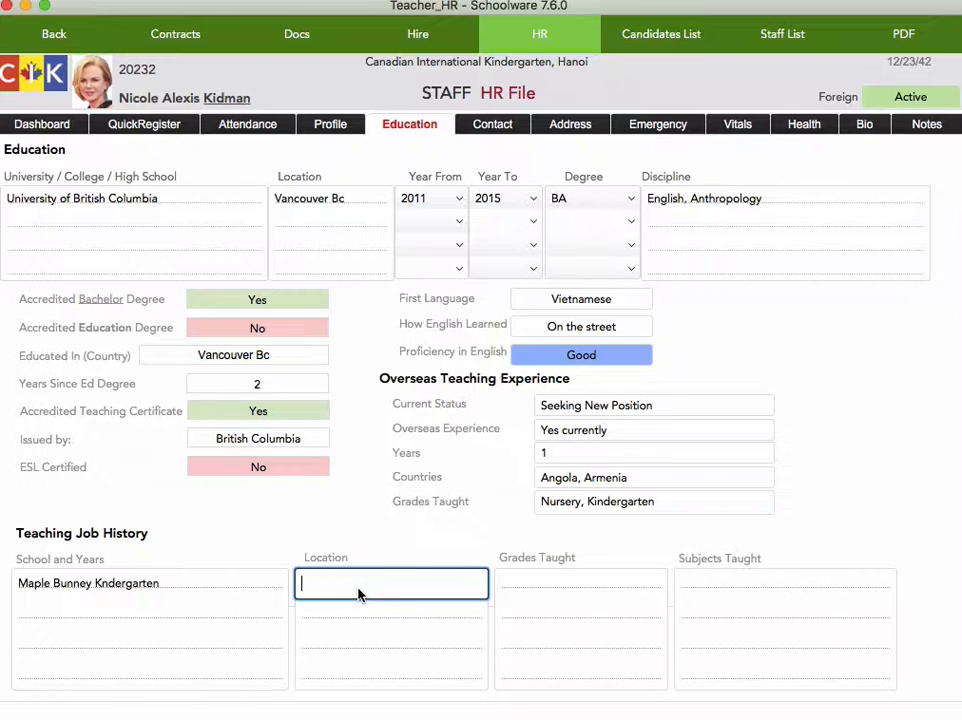
text(Seoul, Korea)
Enter Nursery and SK as the grades taught and n/a as the subjects taught for the first job history entry.
click(598, 580)
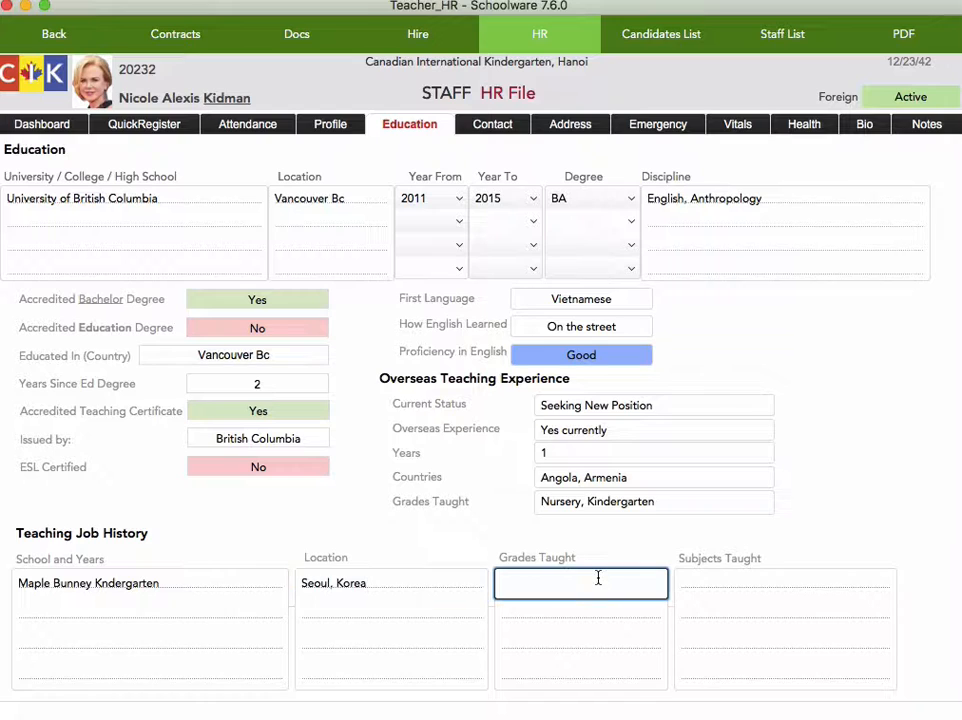
text(Nursery and SK)
click(726, 582)
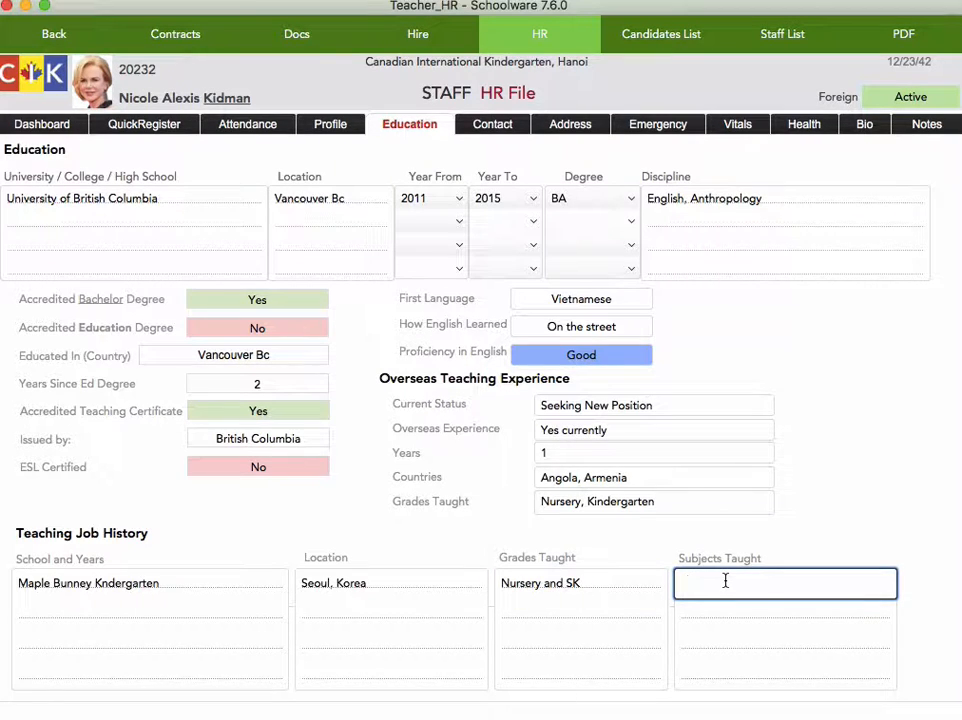
text(n/a)
click(826, 514)
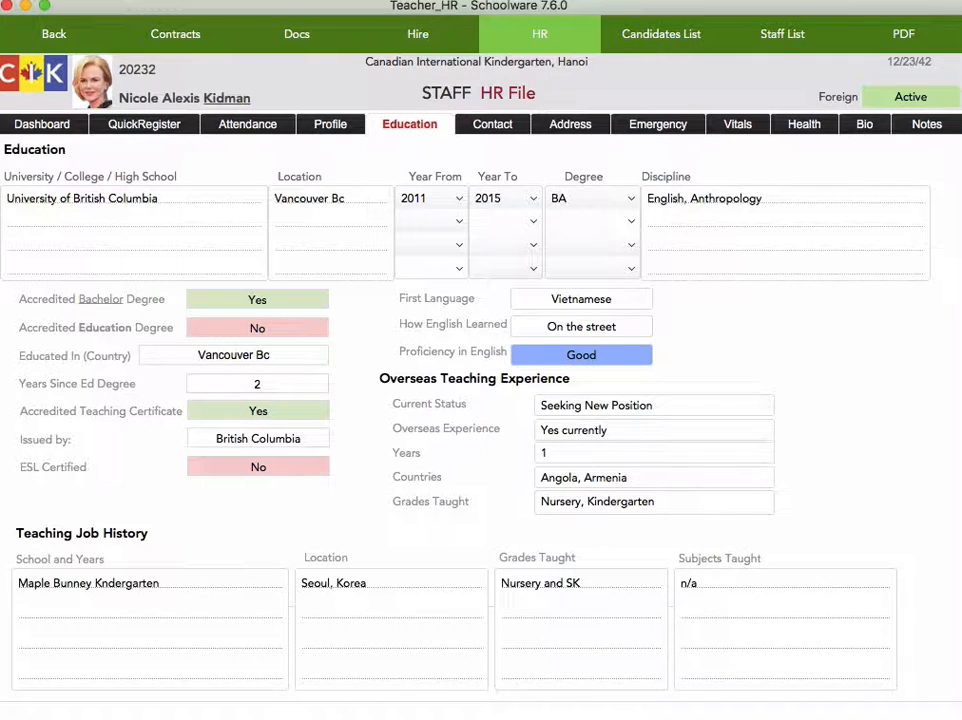
click(498, 2)
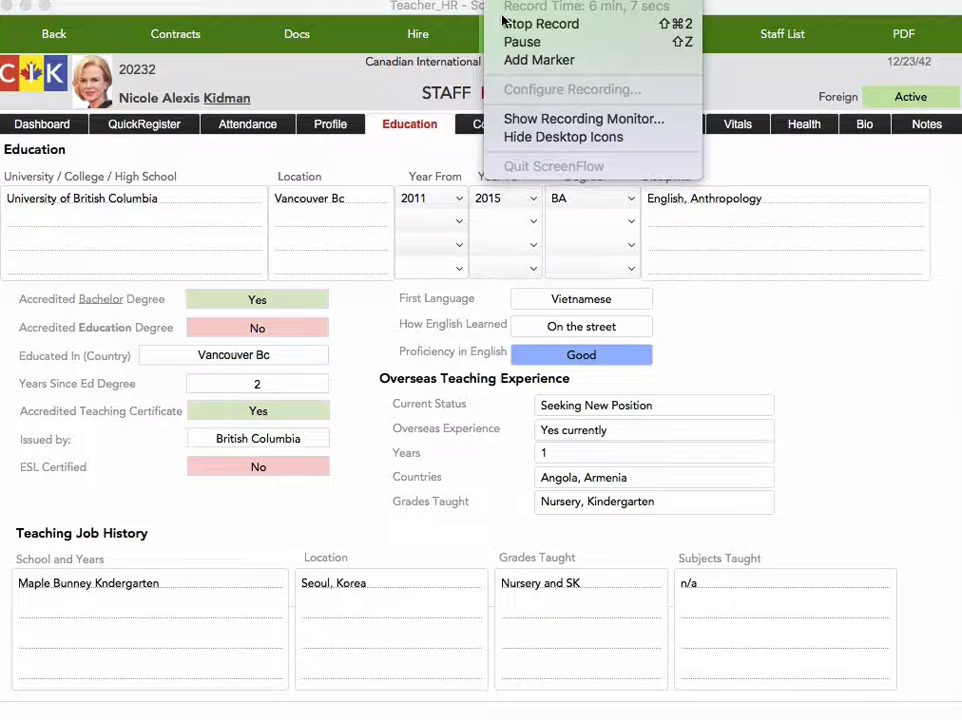